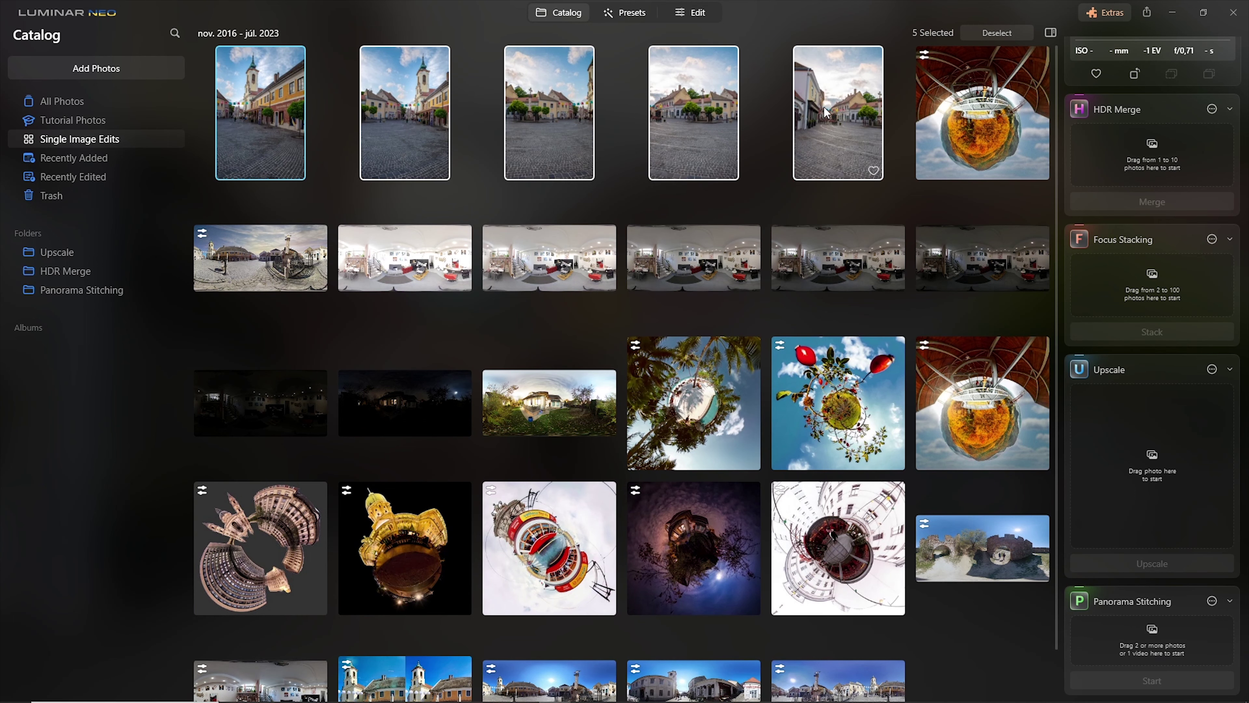
- Stitch the five town-square photos in Panorama Stitching with Distortion Correction enabled
drag(285, 81, 1088, 612)
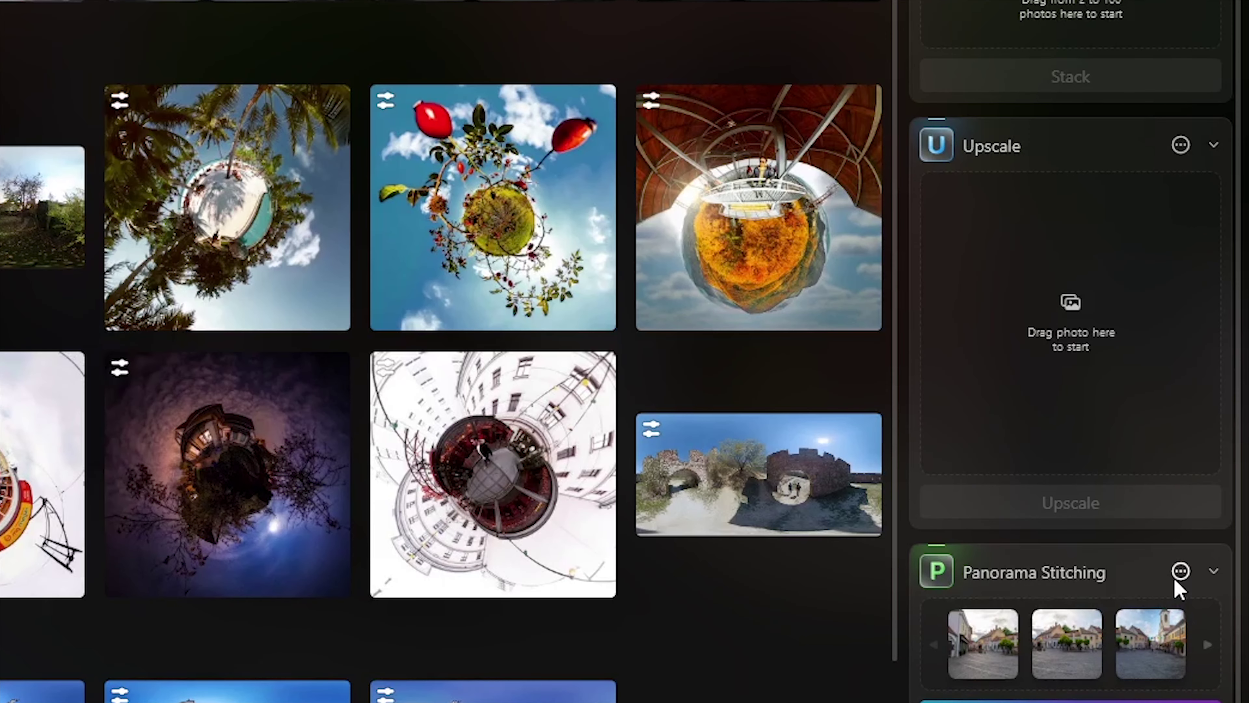
click(1195, 550)
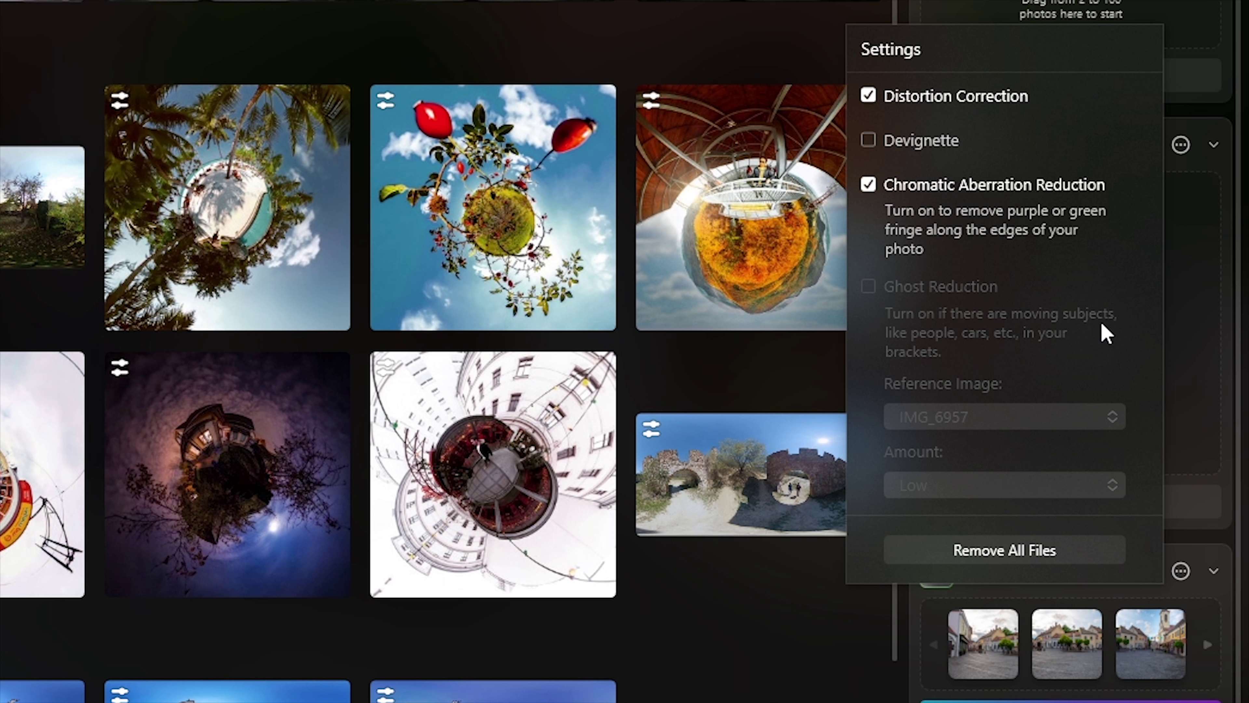
scroll(1174, 558, down, 2)
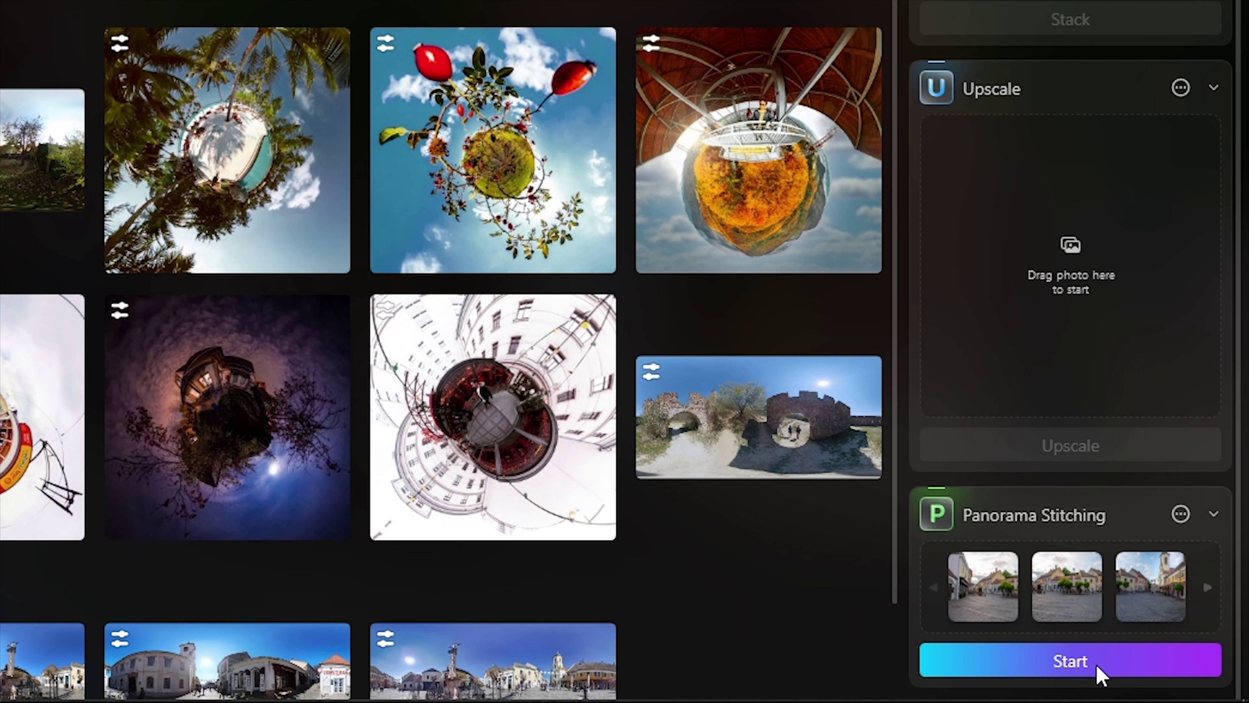
click(1095, 670)
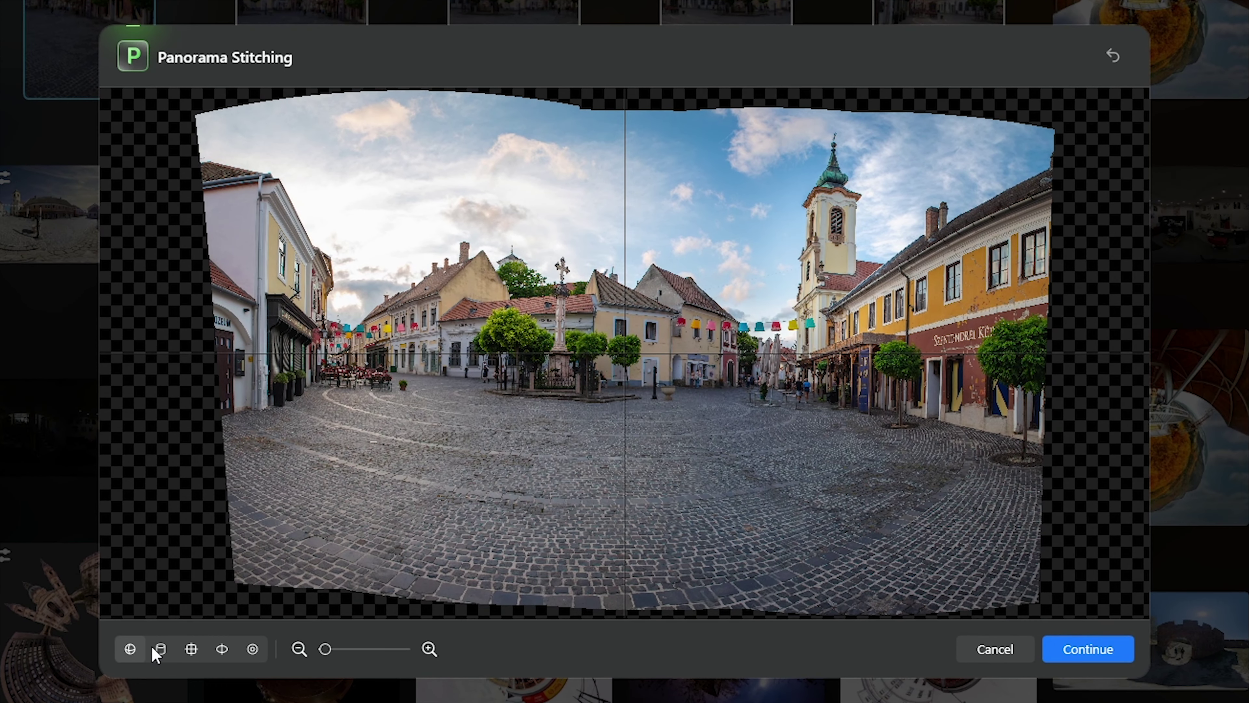
- Compare the cylindrical, perspective and fisheye projections, then keep spherical and continue
click(159, 650)
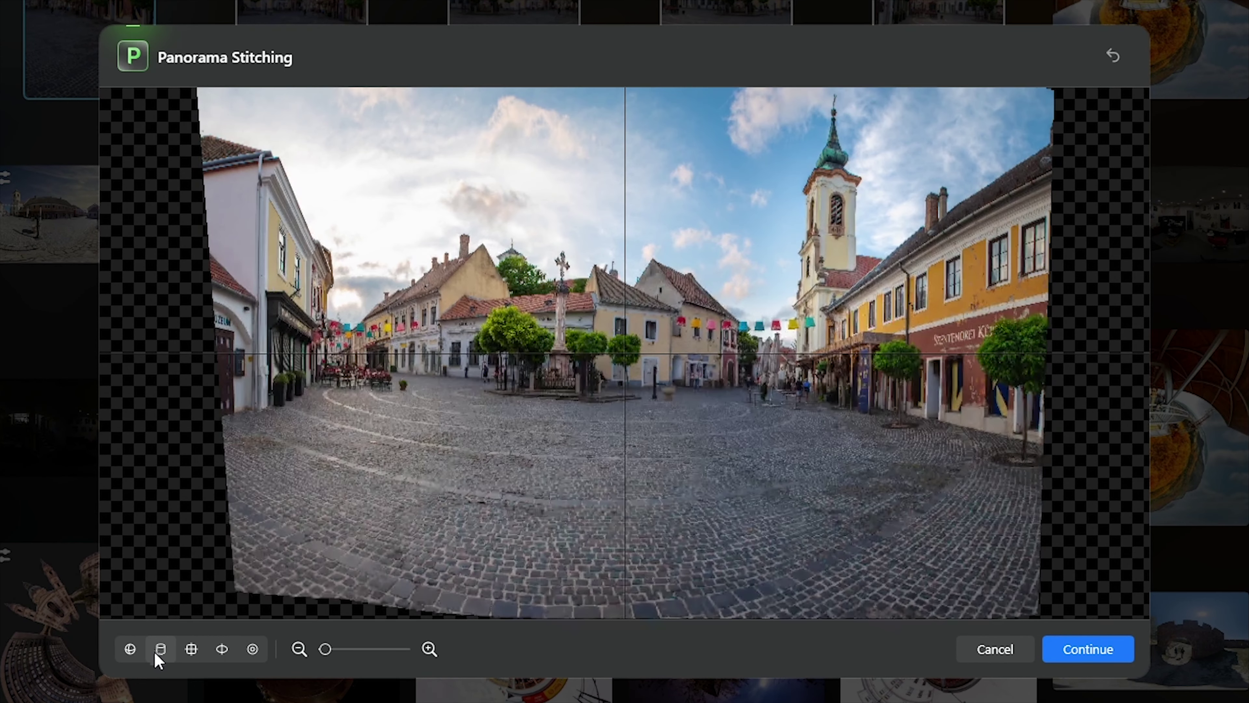
click(192, 649)
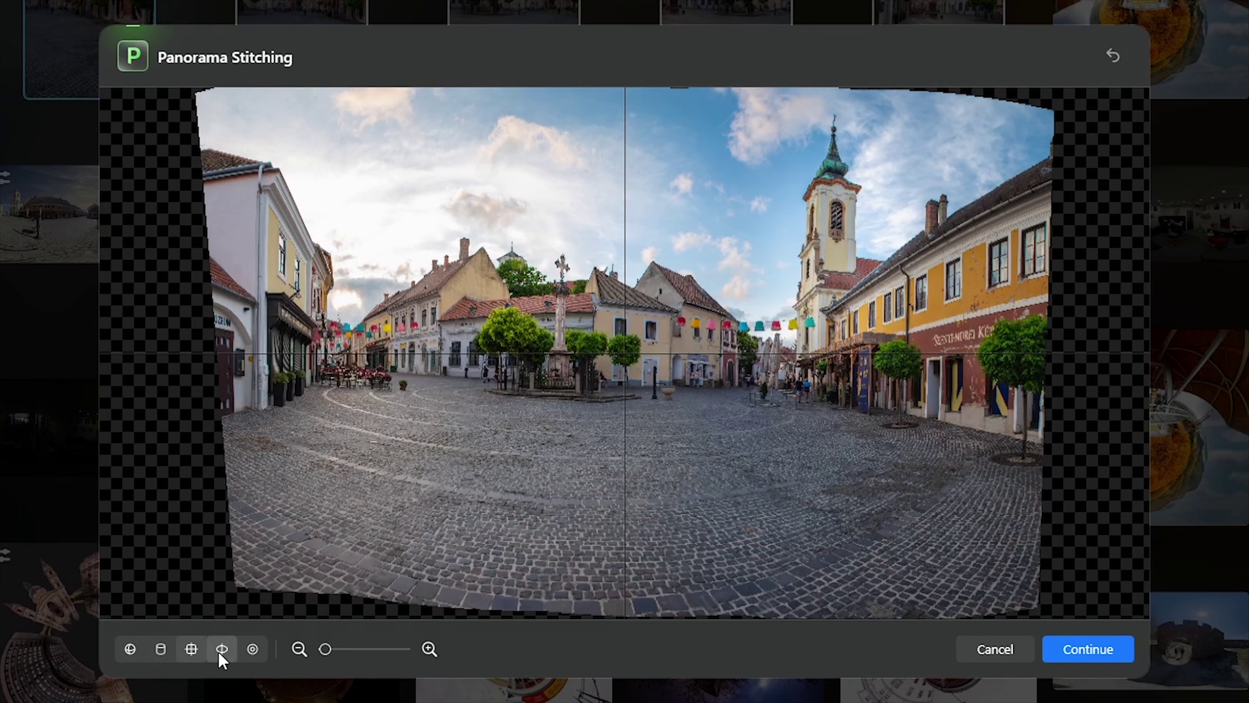
click(222, 650)
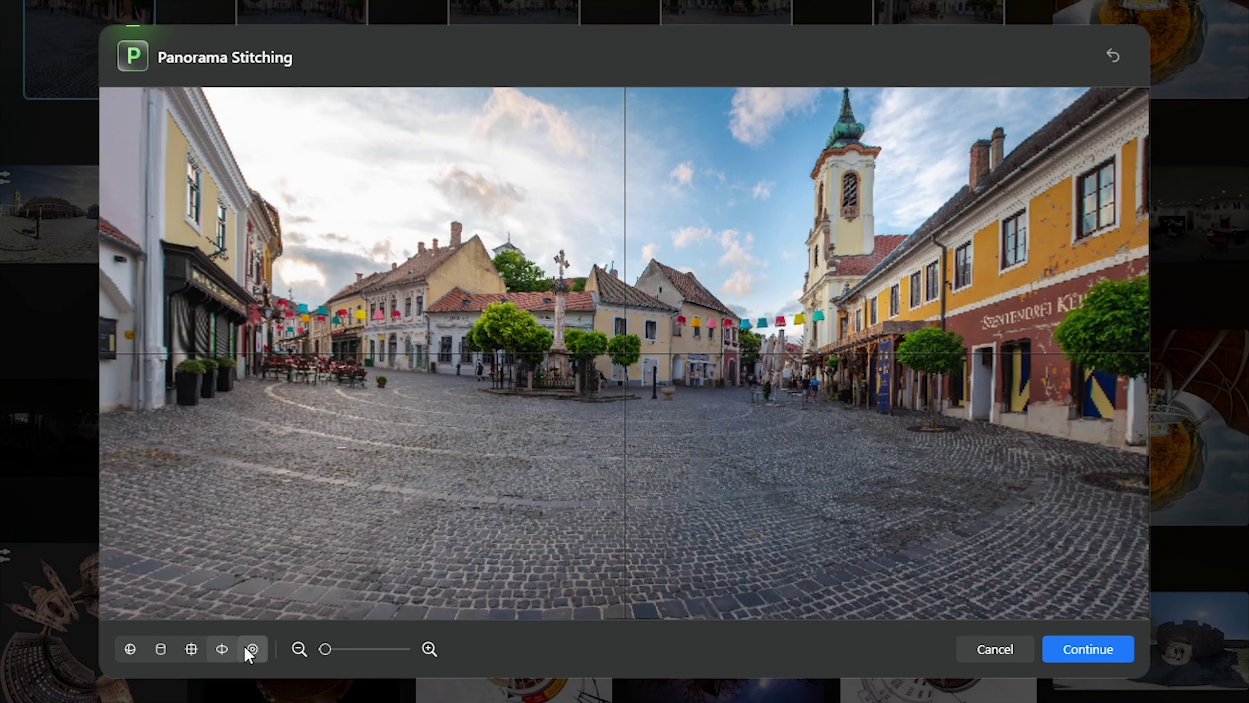
click(251, 651)
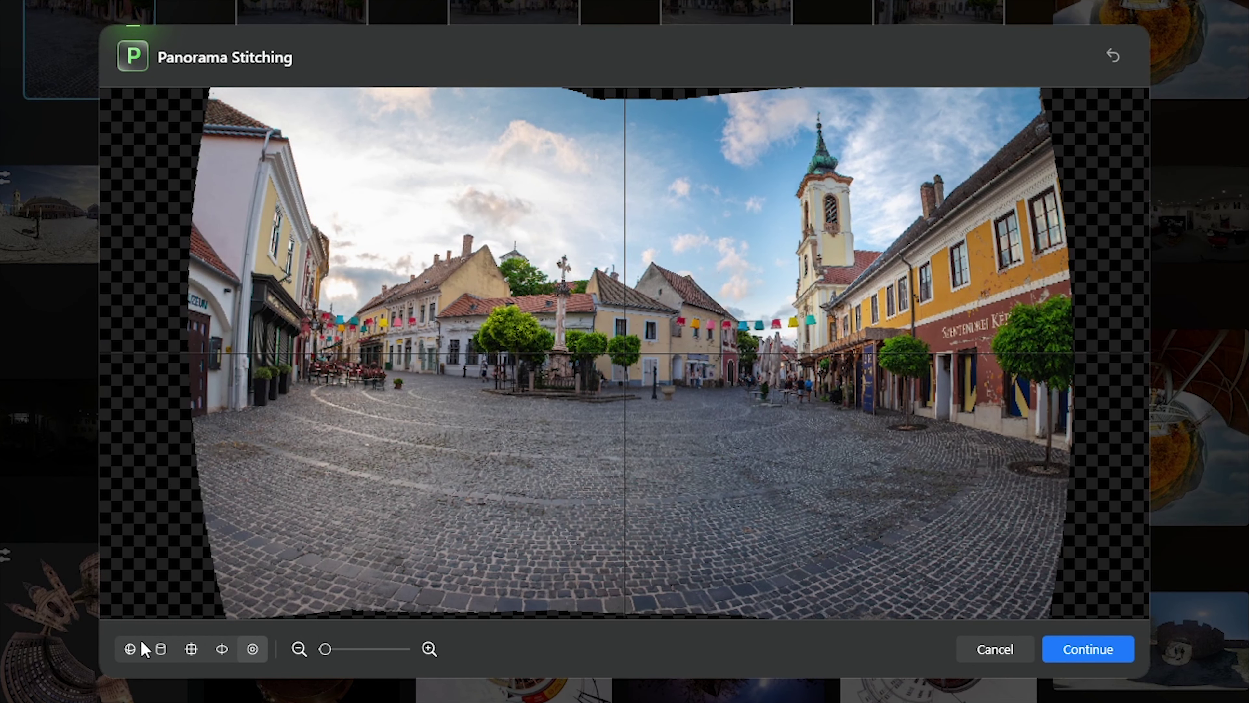
click(130, 649)
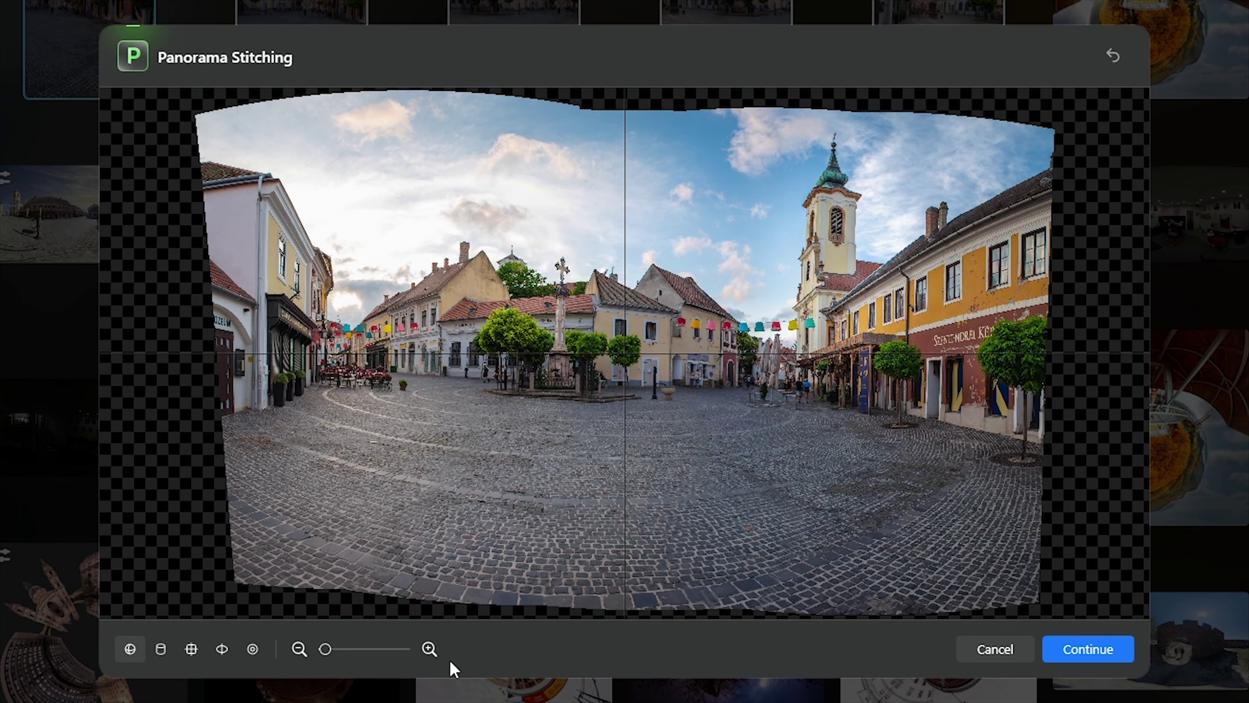
click(1047, 653)
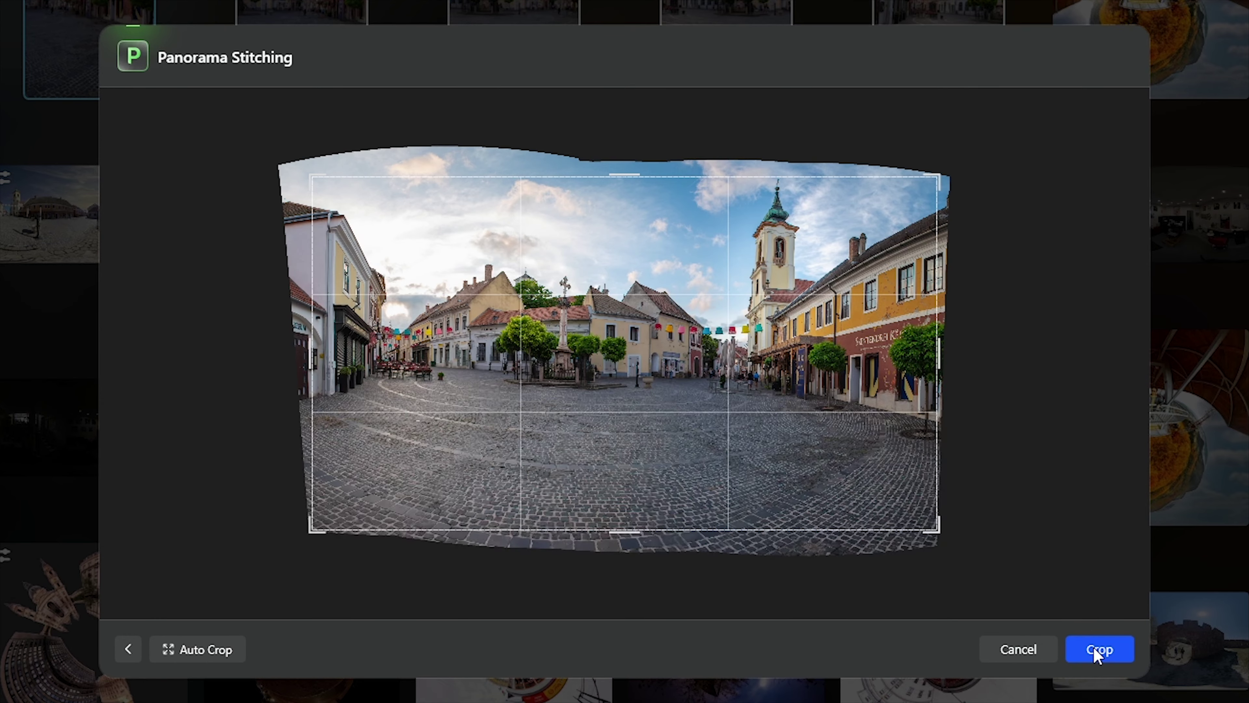
- Level the panorama, crop off the ragged bottom and left edges, and save it
drag(1027, 325, 1026, 326)
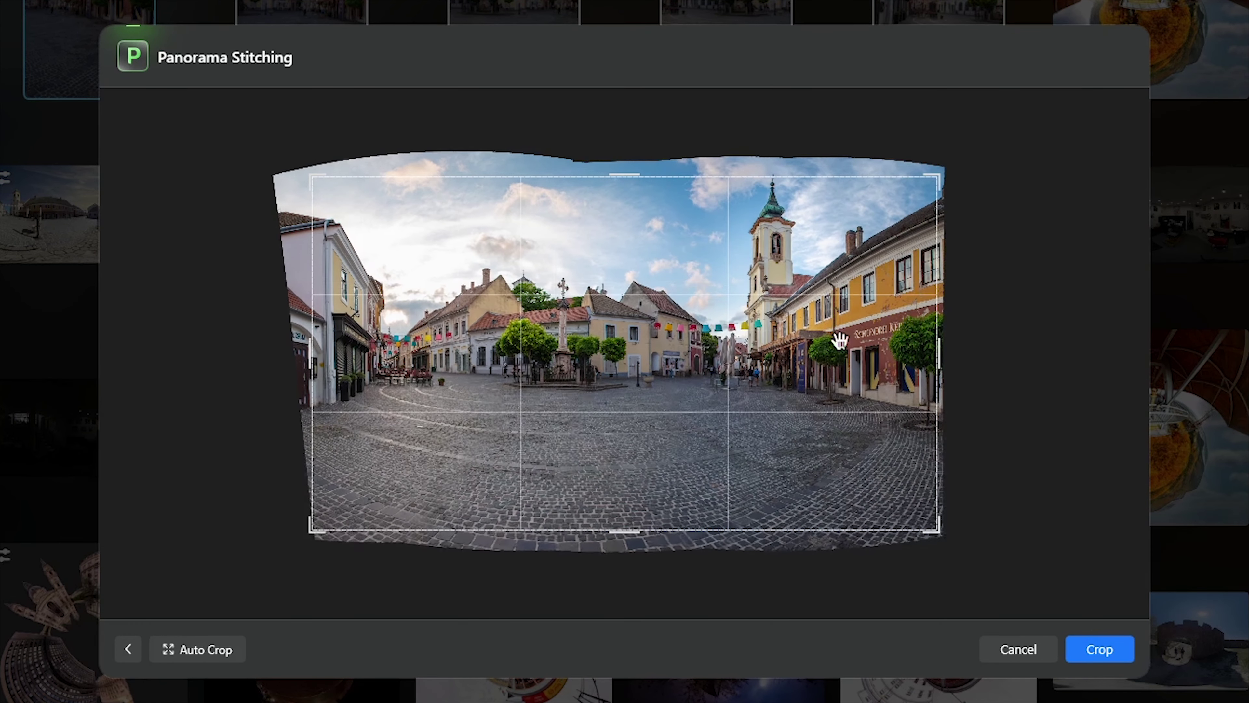
drag(990, 279, 990, 279)
drag(624, 531, 610, 494)
drag(315, 351, 320, 351)
click(1099, 649)
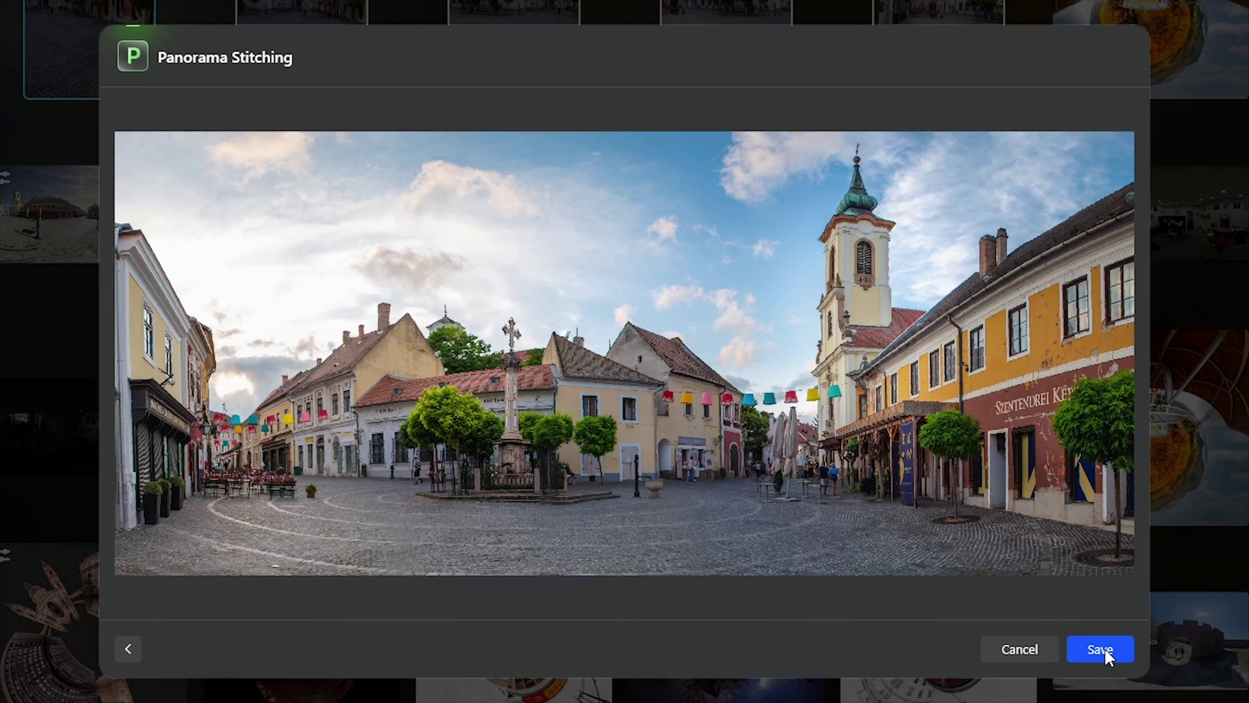
click(1101, 650)
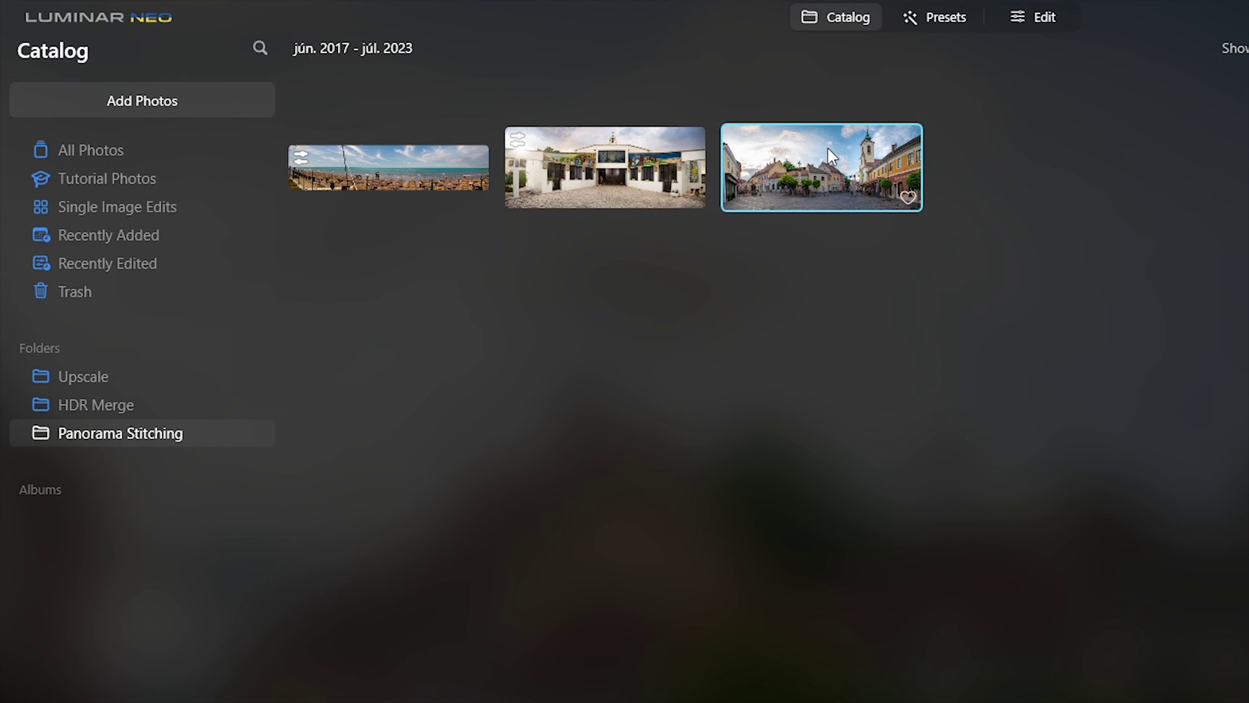
- Edit the town-square panorama with Enhance Accent 20 and Landscape Dehaze 8
click(1041, 20)
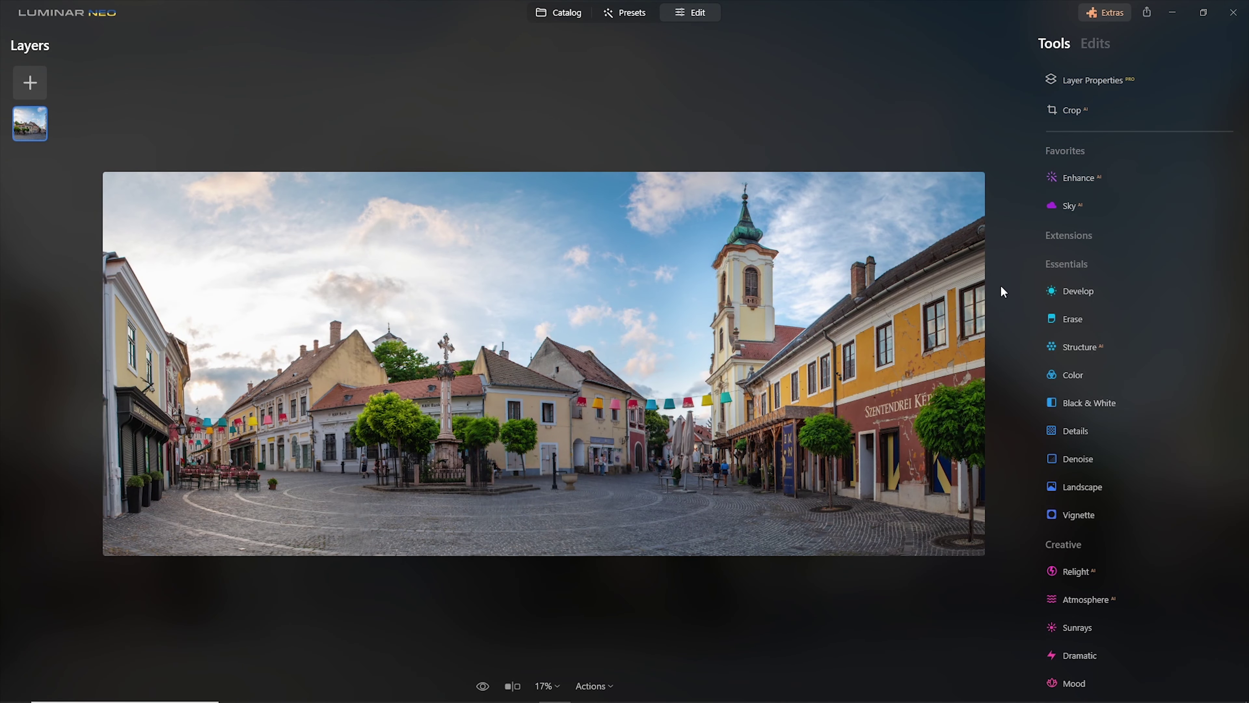
click(1077, 178)
drag(1067, 246, 1096, 247)
scroll(1096, 247, down, 1)
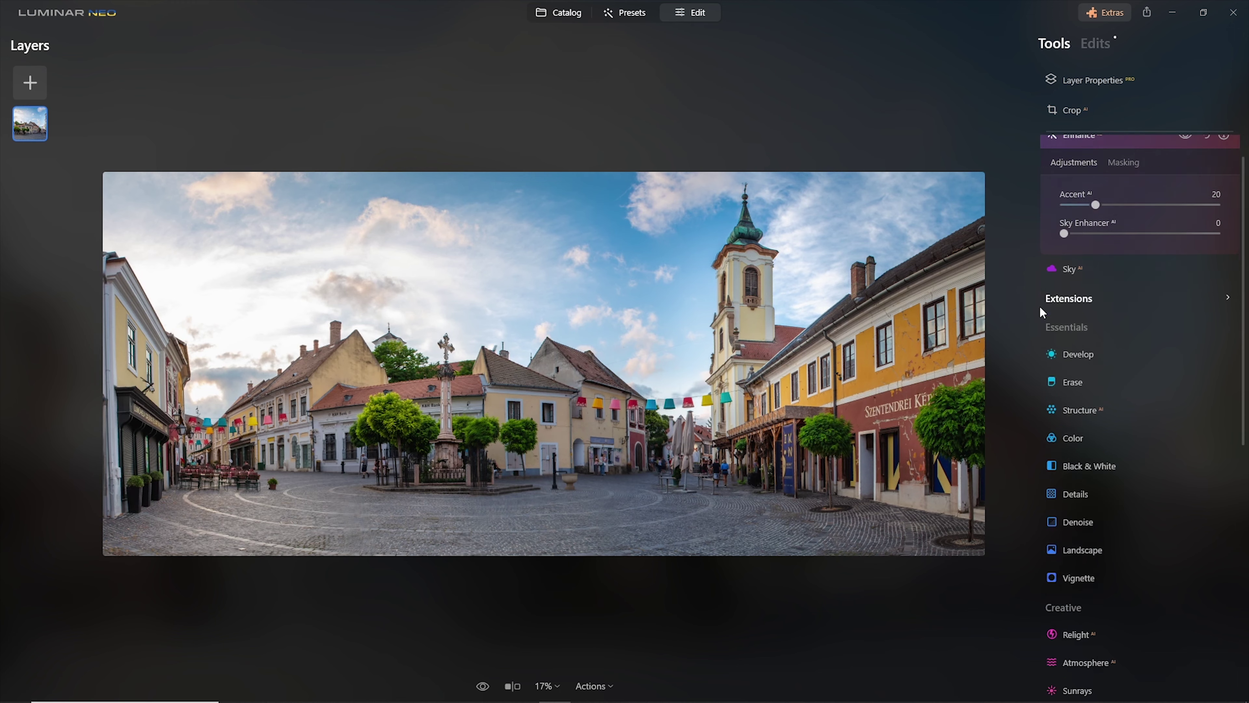
click(1082, 507)
drag(1064, 500, 1078, 501)
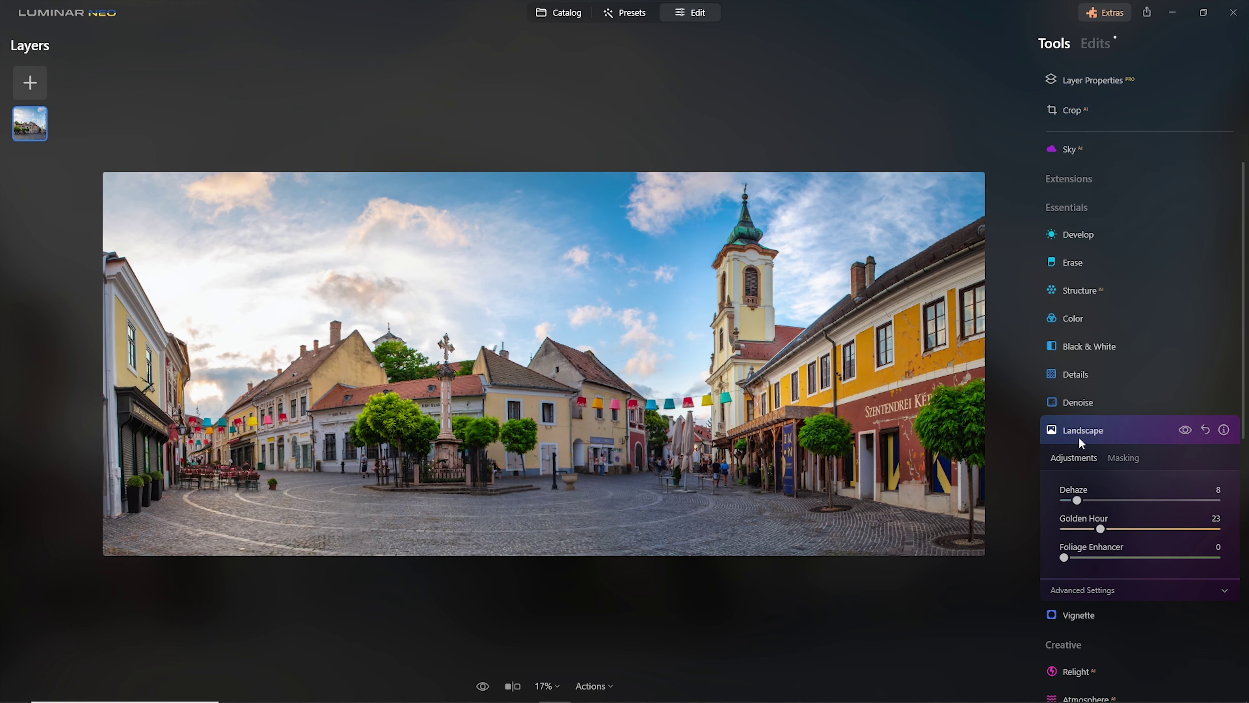
- Replace the sky with Sunset 1, then start stitching the umbrella-street photos
click(1069, 149)
click(1210, 339)
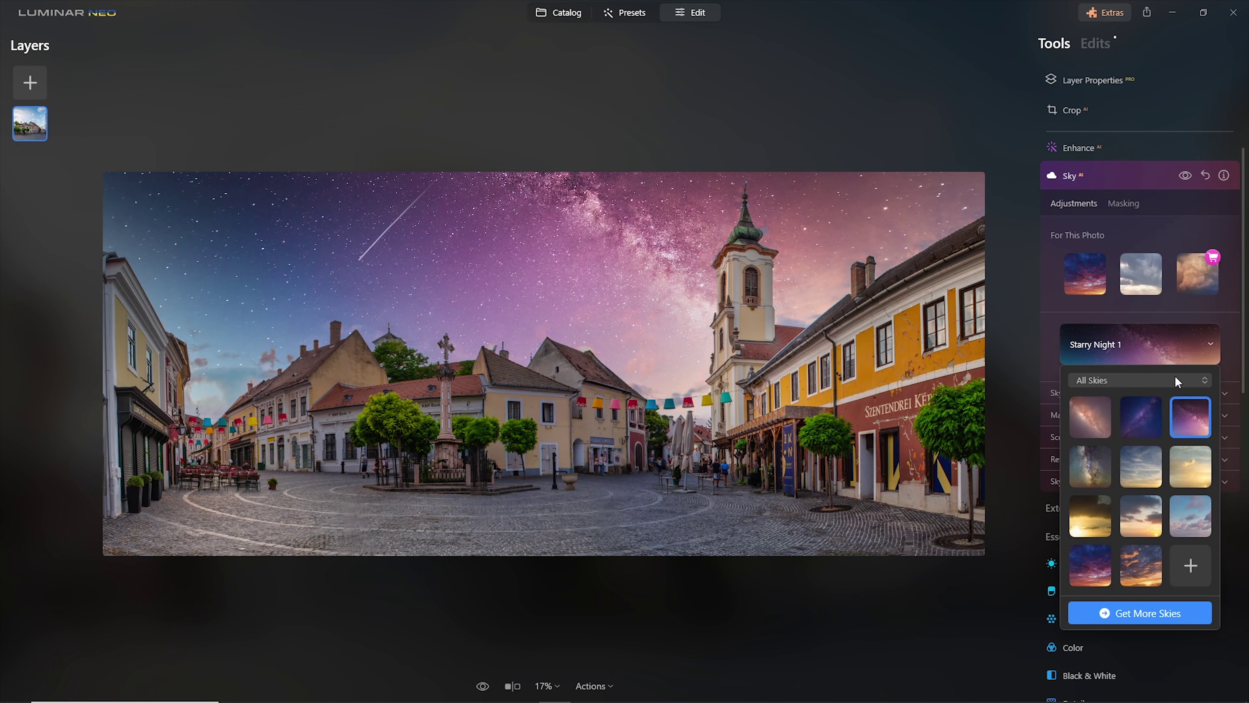
click(1091, 466)
click(1141, 467)
click(1190, 466)
click(1148, 485)
click(1147, 485)
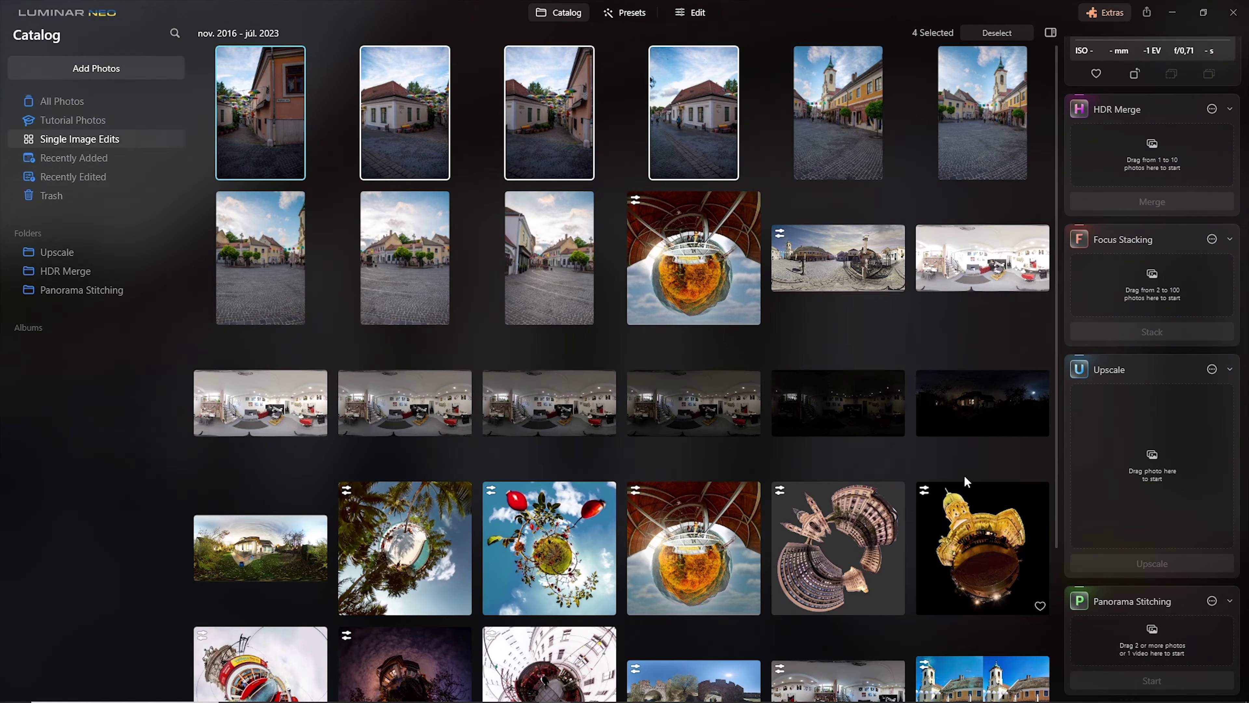
drag(962, 488, 1170, 639)
click(1186, 677)
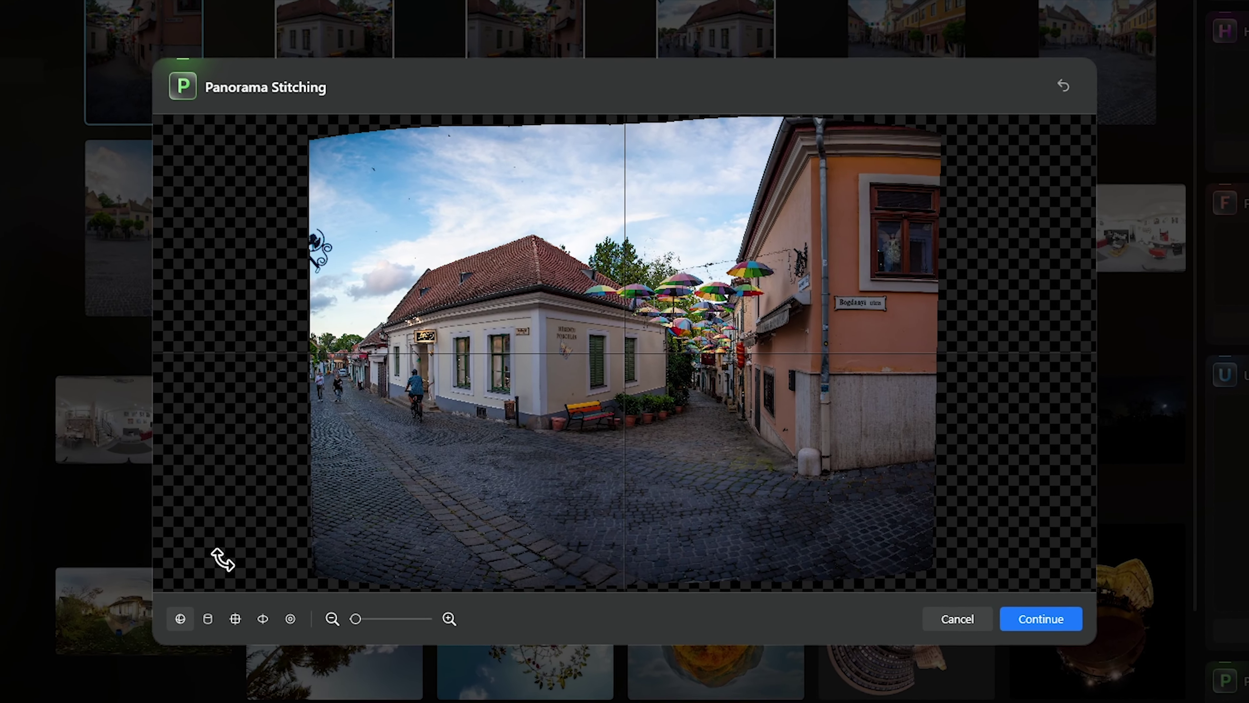
- Compare the projections and keep the fourth, wider and straighter one for cropping
click(207, 618)
click(180, 619)
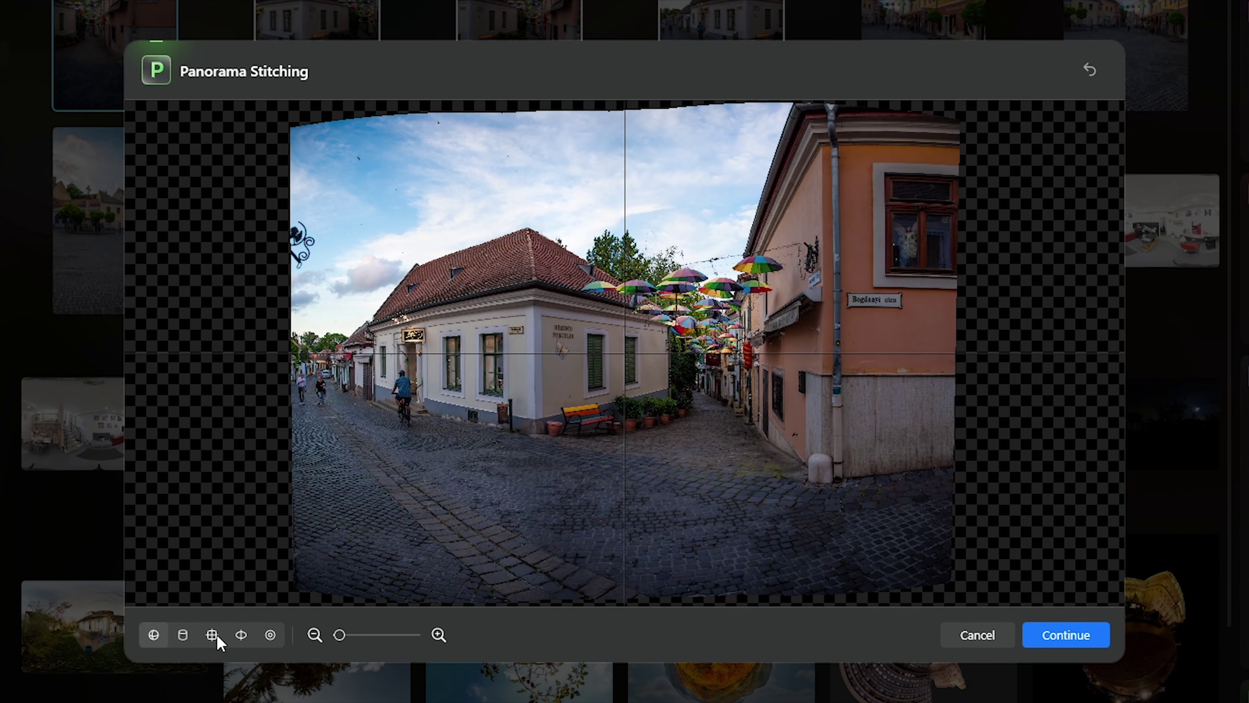
click(213, 636)
click(241, 638)
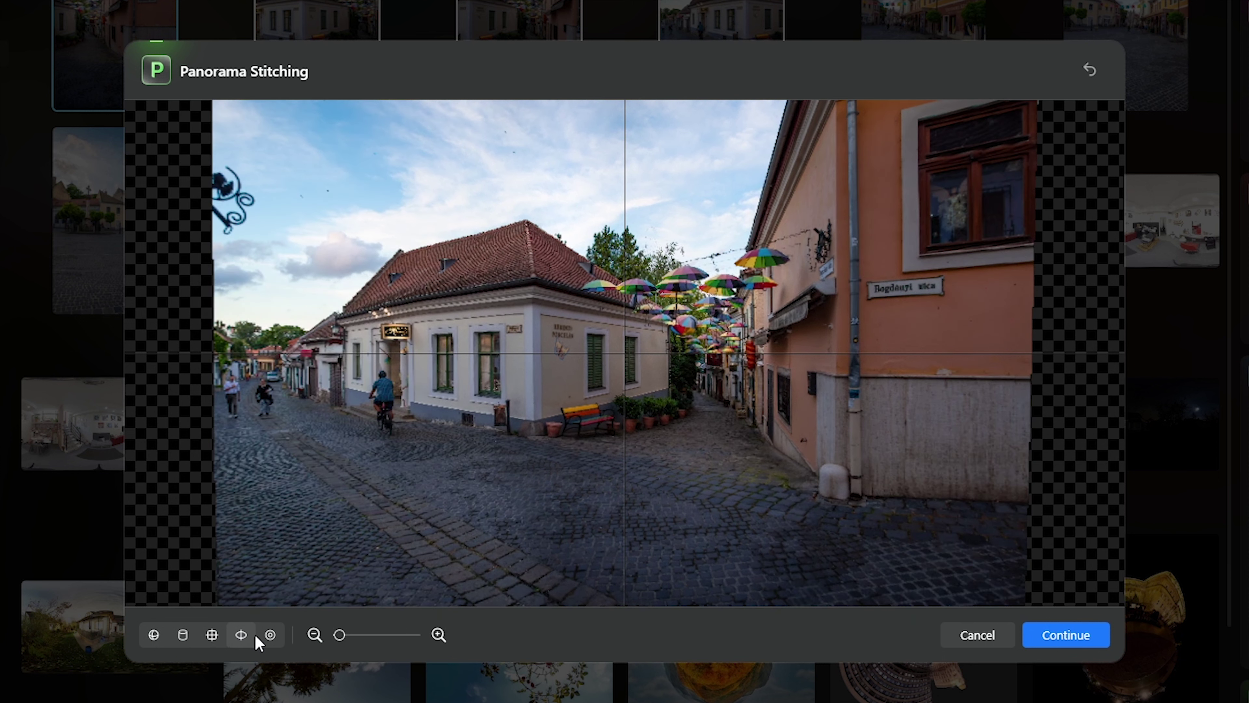
click(155, 632)
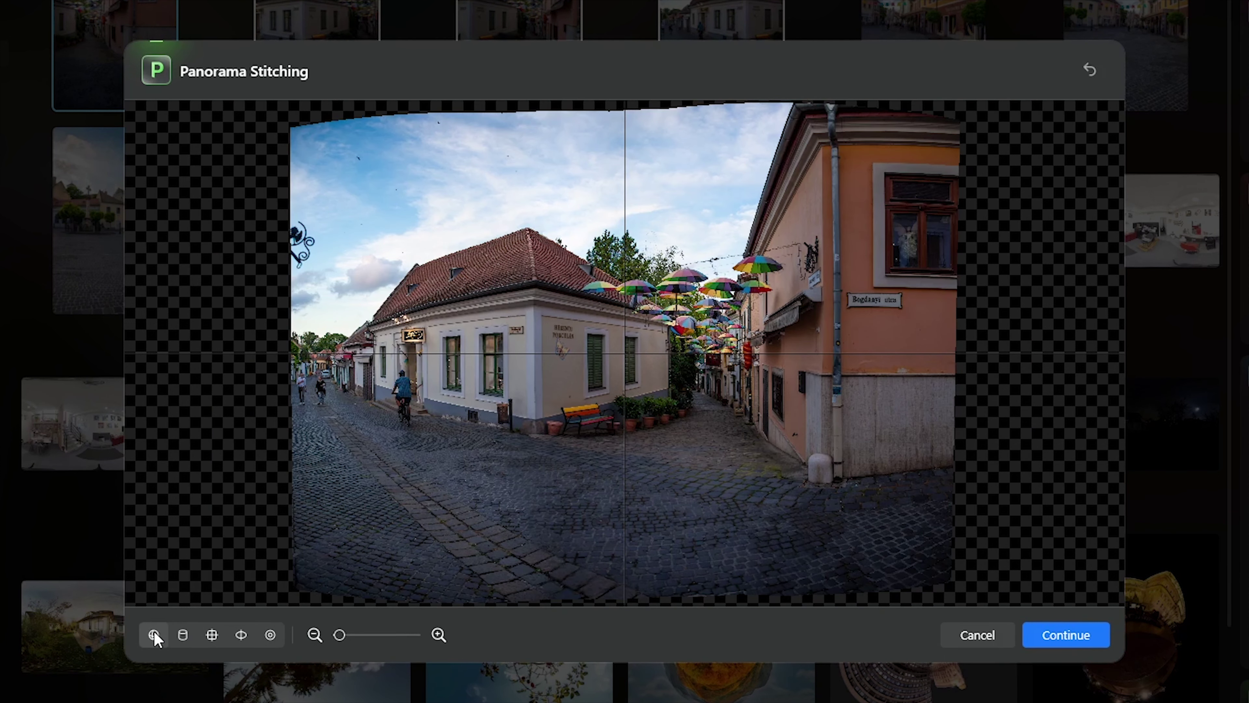
click(246, 633)
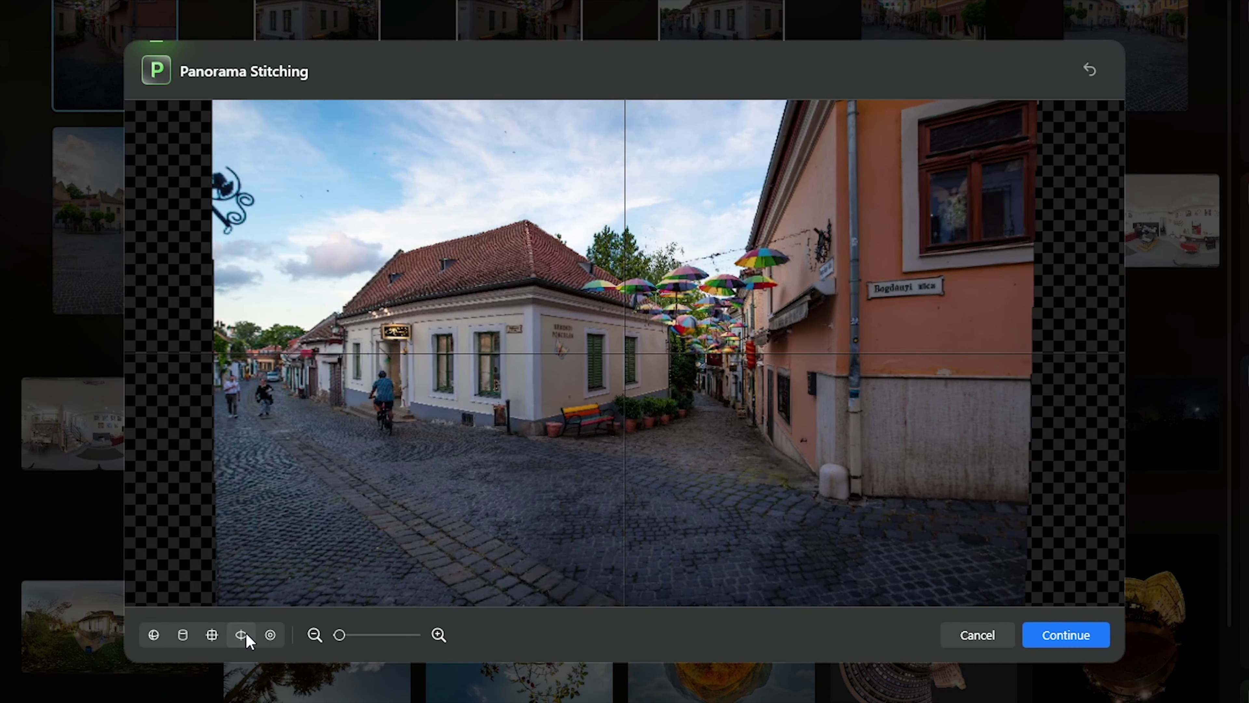
click(270, 635)
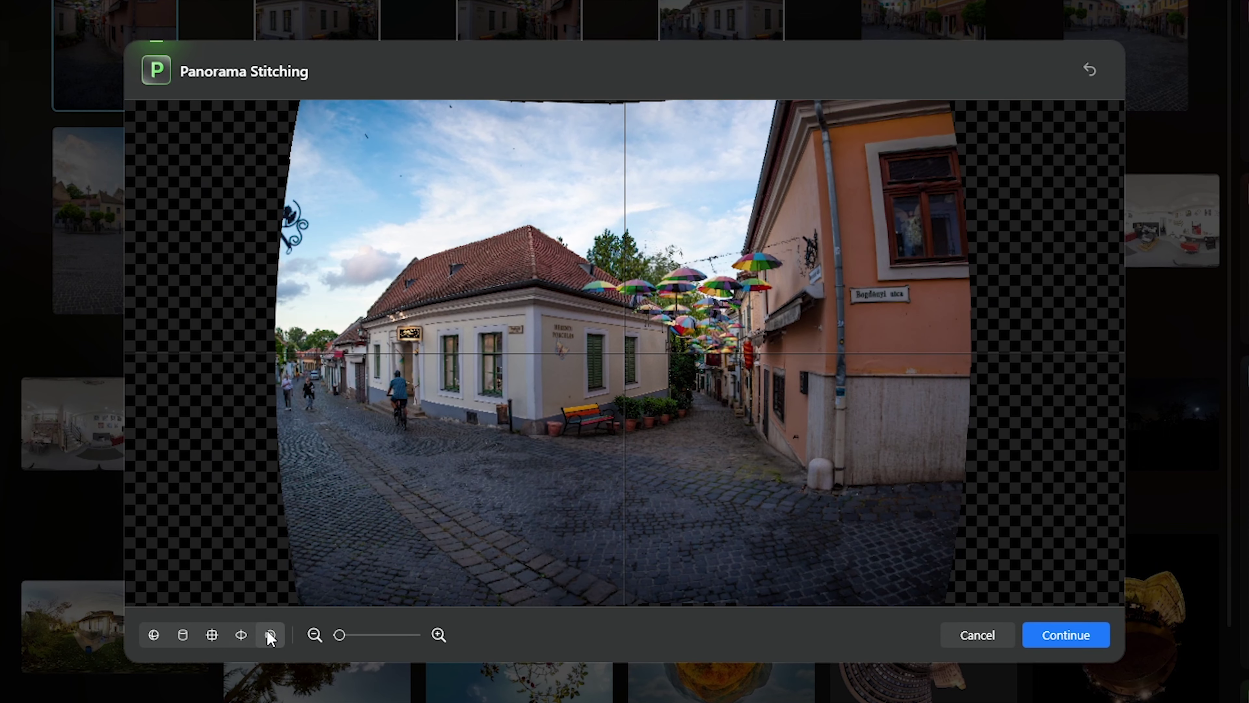
click(242, 634)
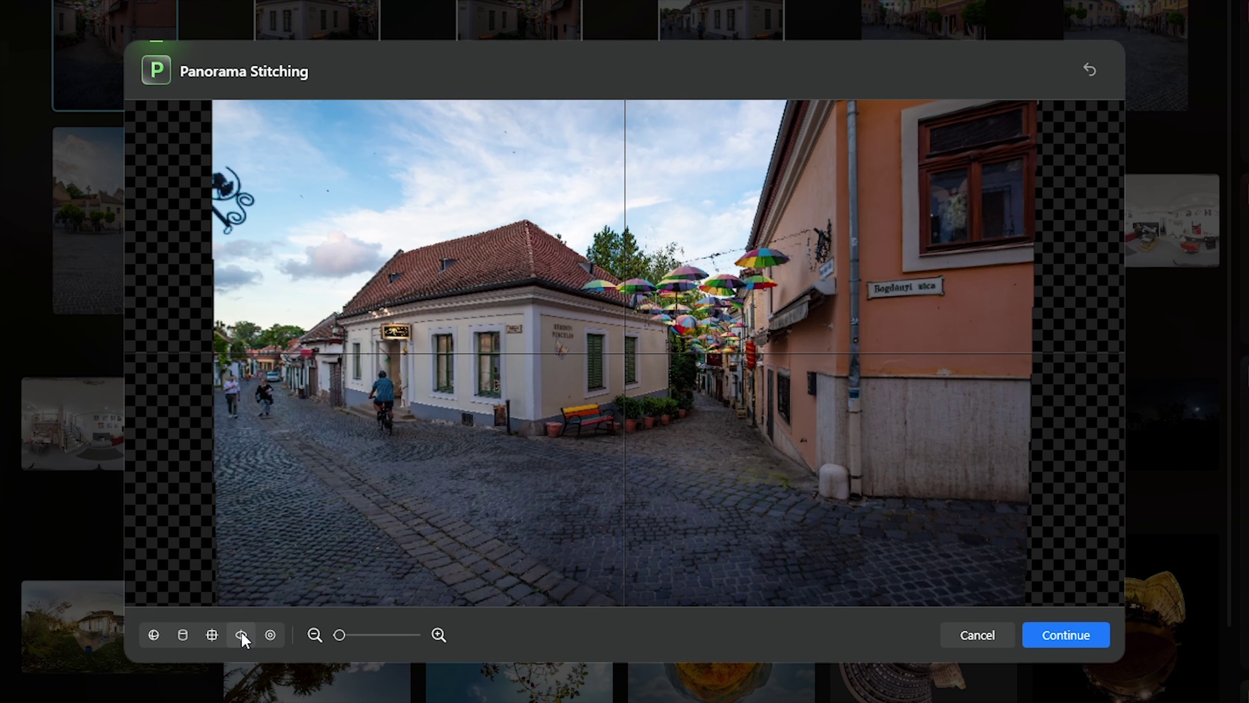
click(153, 636)
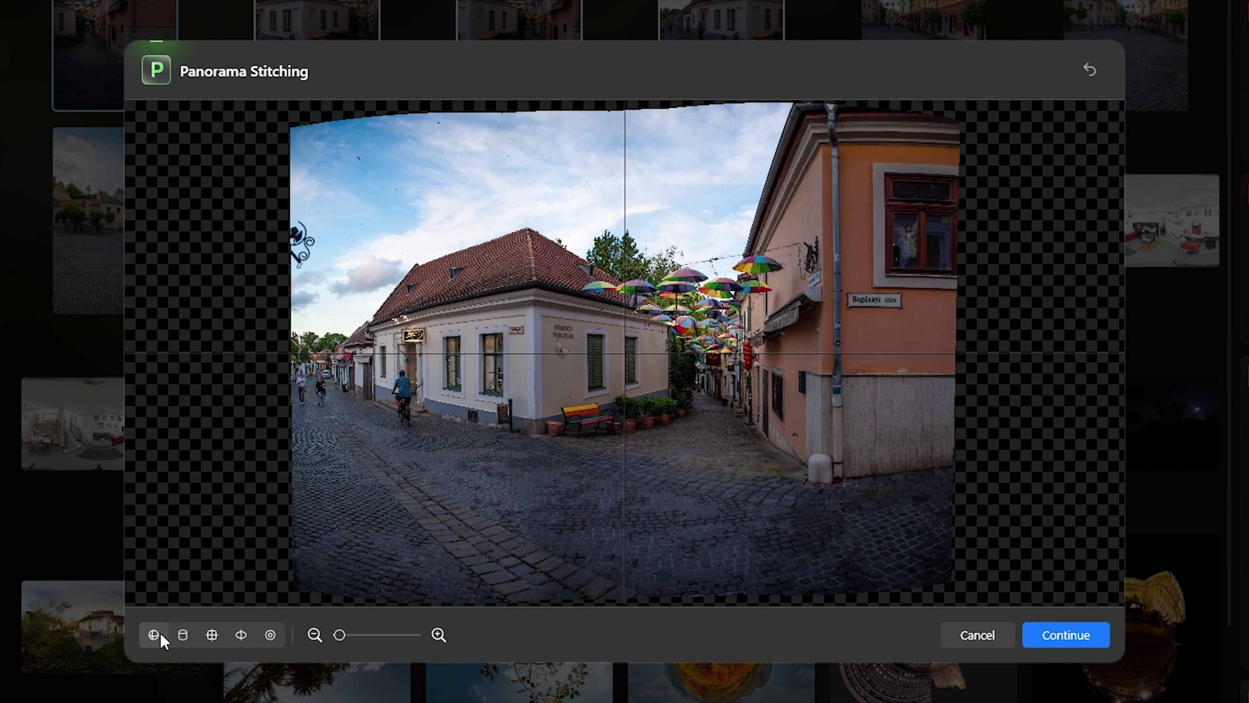
click(241, 636)
click(1023, 635)
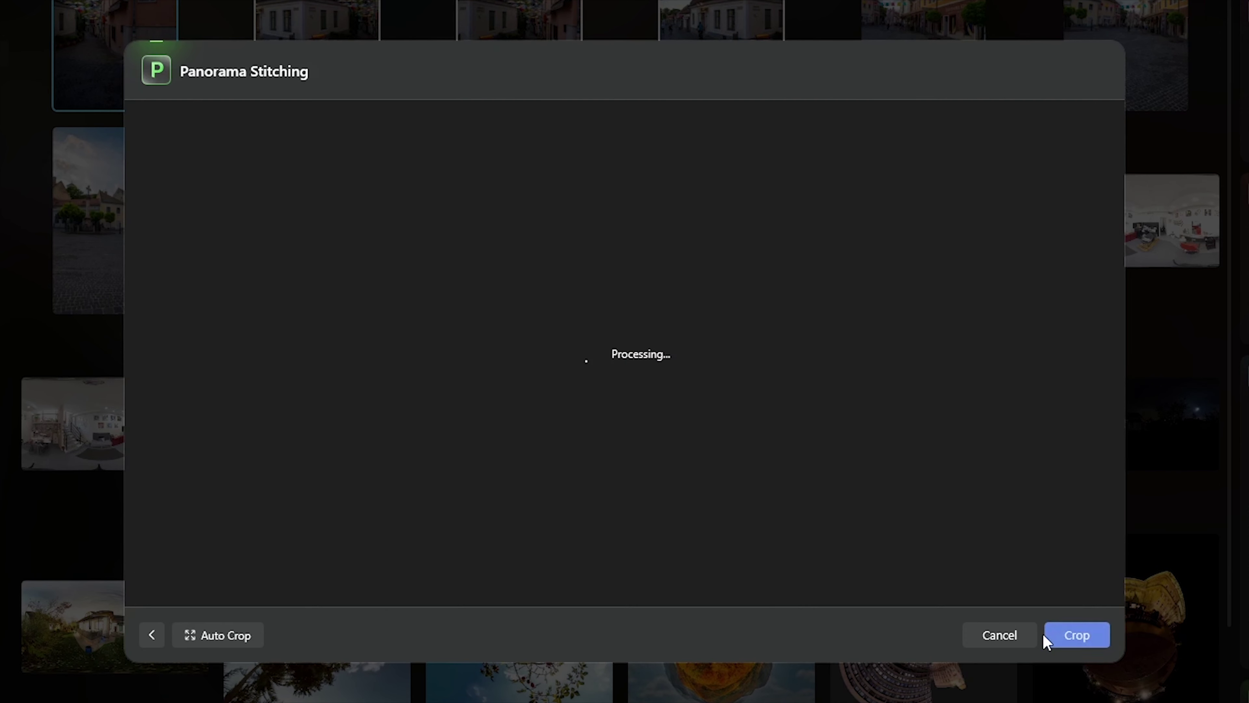
- Trim the bottom, top and right crop edges to about 7662 × 4144 and apply
drag(588, 488, 602, 460)
drag(613, 236, 613, 243)
drag(830, 352, 819, 352)
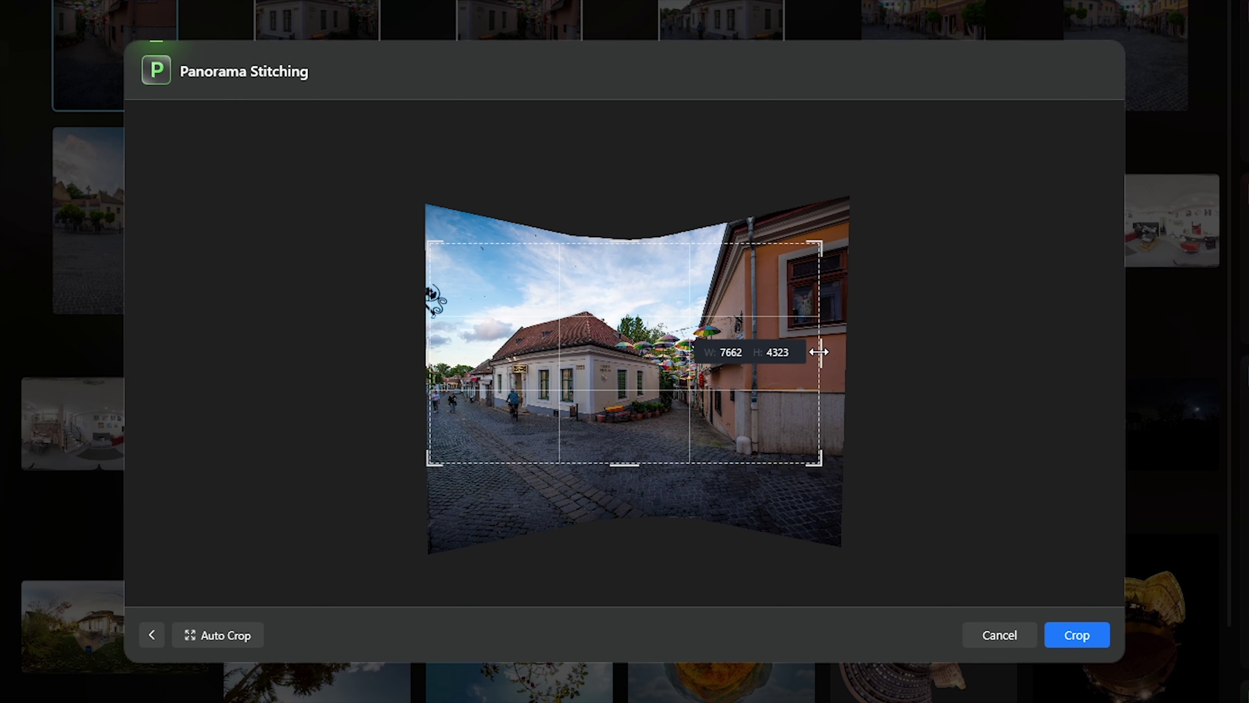
click(1077, 634)
click(152, 634)
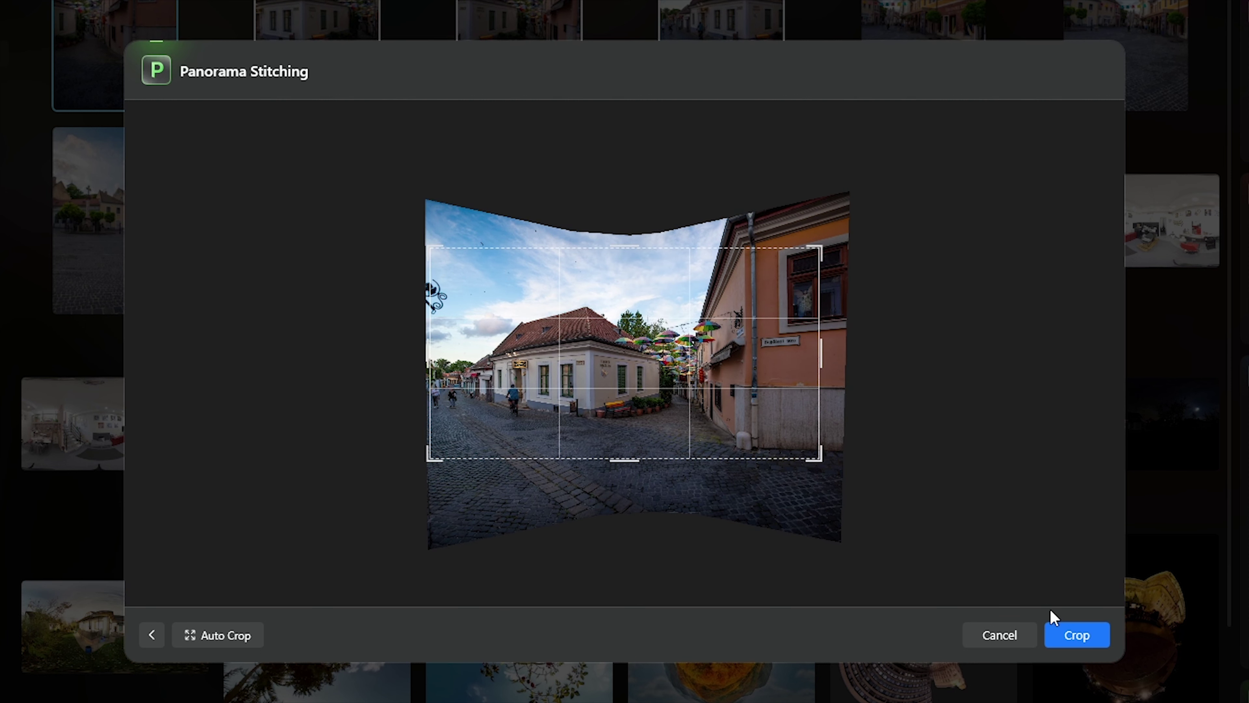
click(1057, 633)
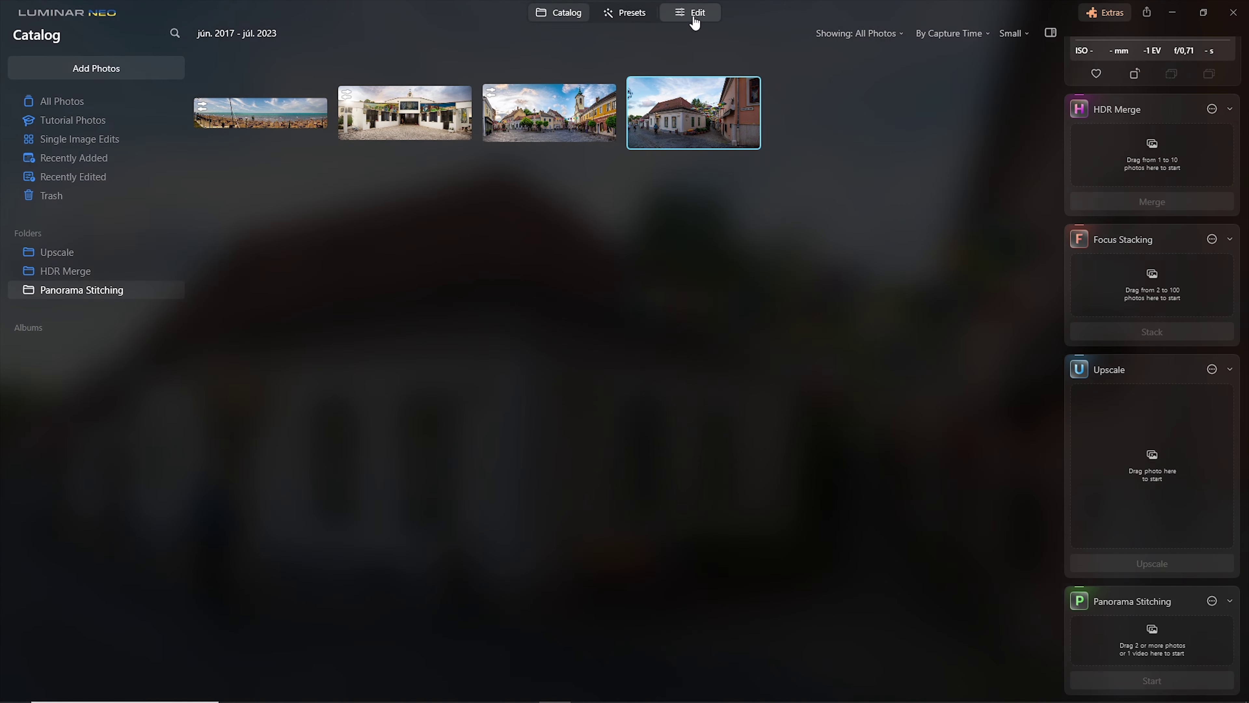
- Edit the umbrella-street panorama, raising Shadows in Develop and opening Landscape
click(695, 22)
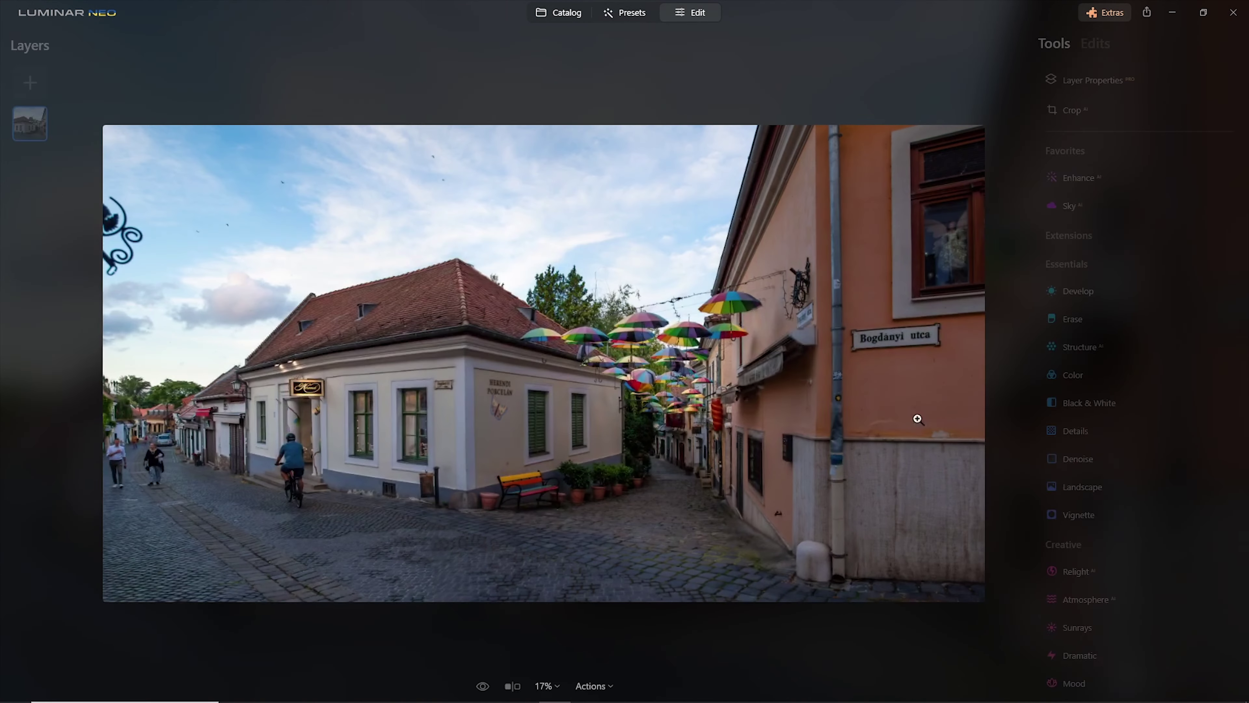
click(1084, 195)
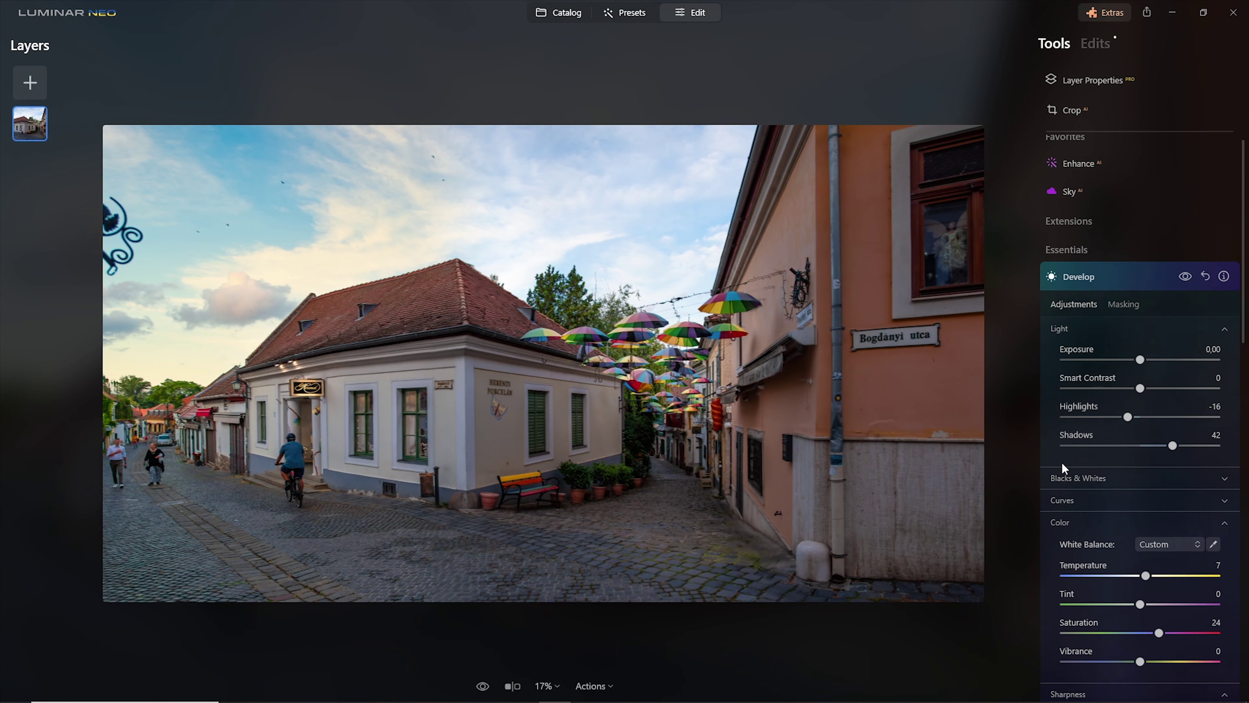
click(1077, 254)
click(1072, 441)
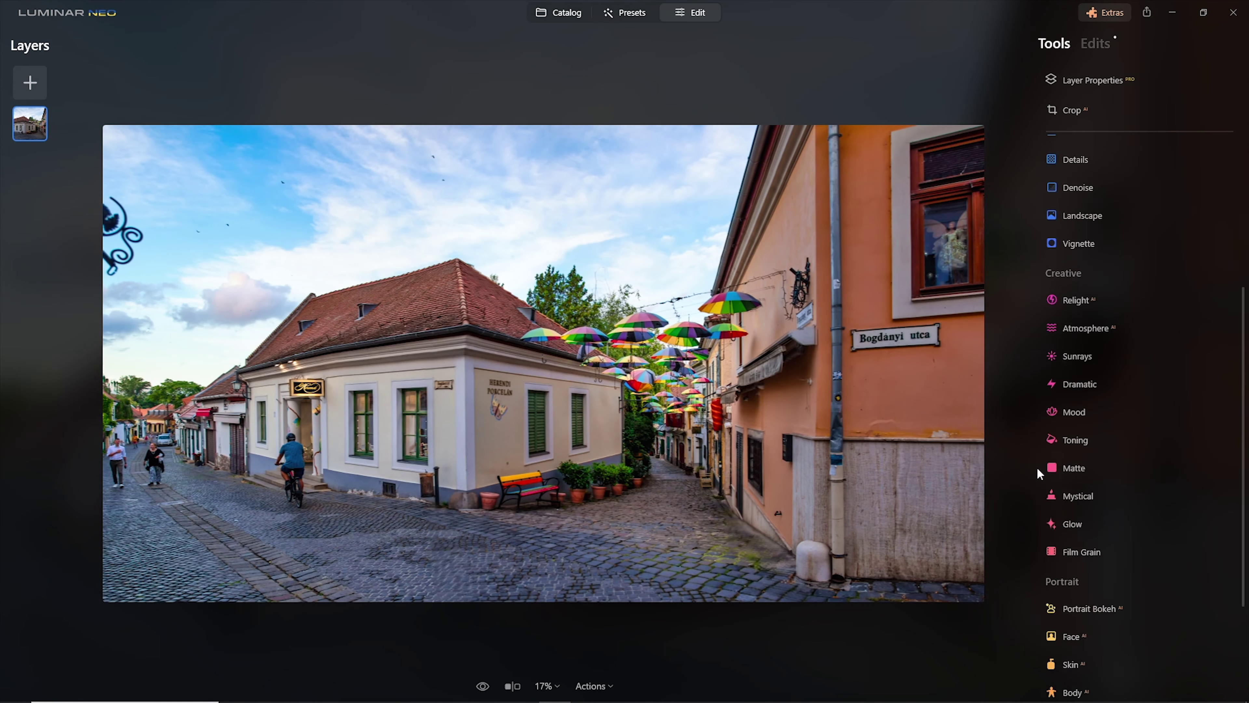
- Erase the cyclist and the walking woman from the street
scroll(1131, 393, up, 10)
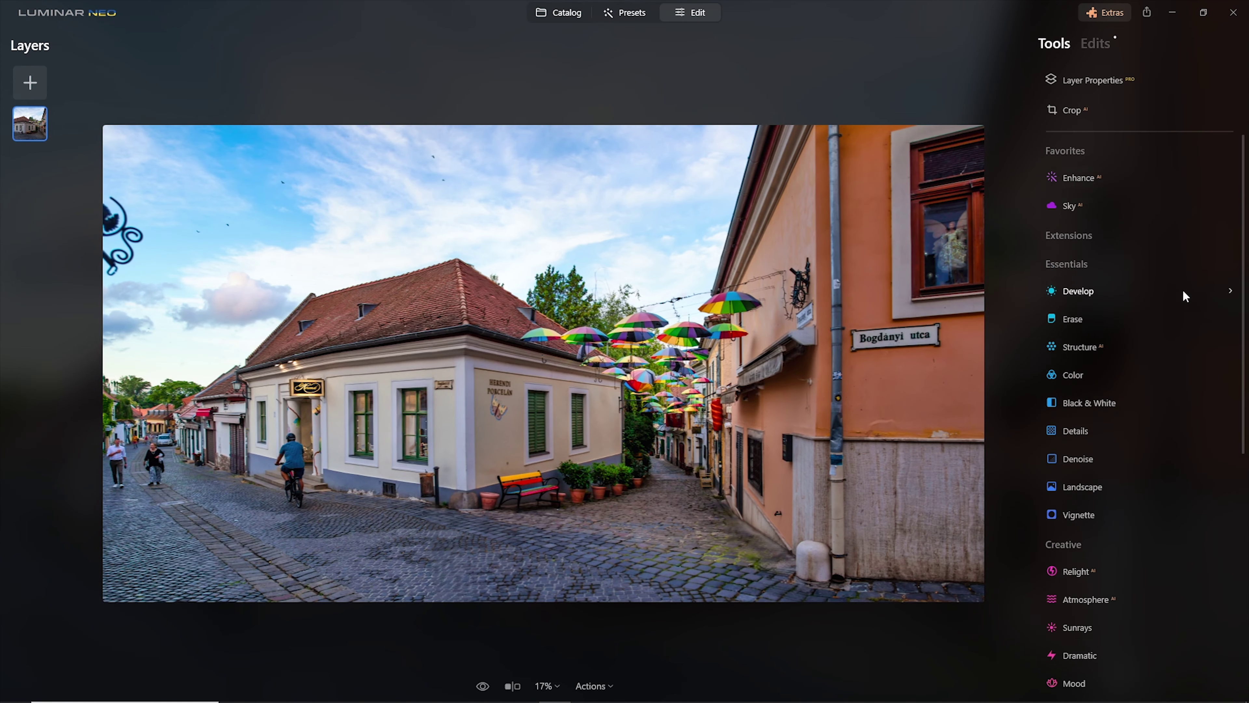
click(1182, 291)
scroll(527, 414, up, 3)
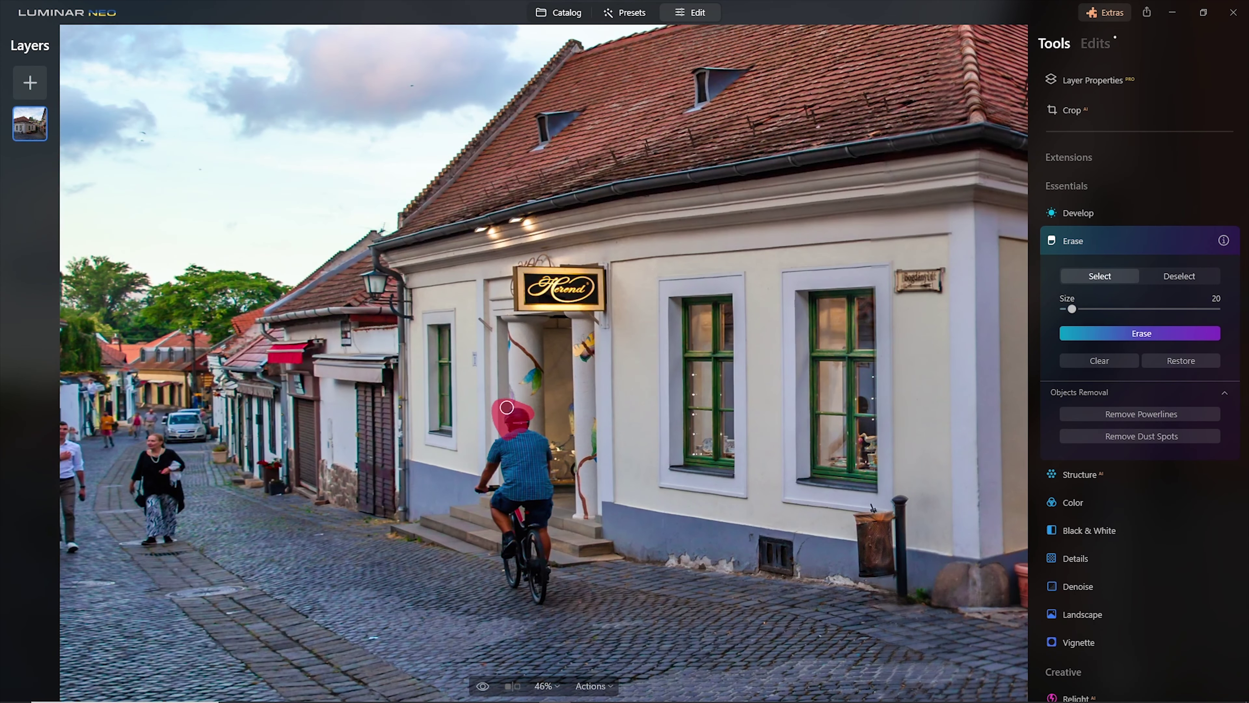
mouse_move(480, 473)
mouse_down()
mouse_move(509, 551)
mouse_move(517, 521)
mouse_up()
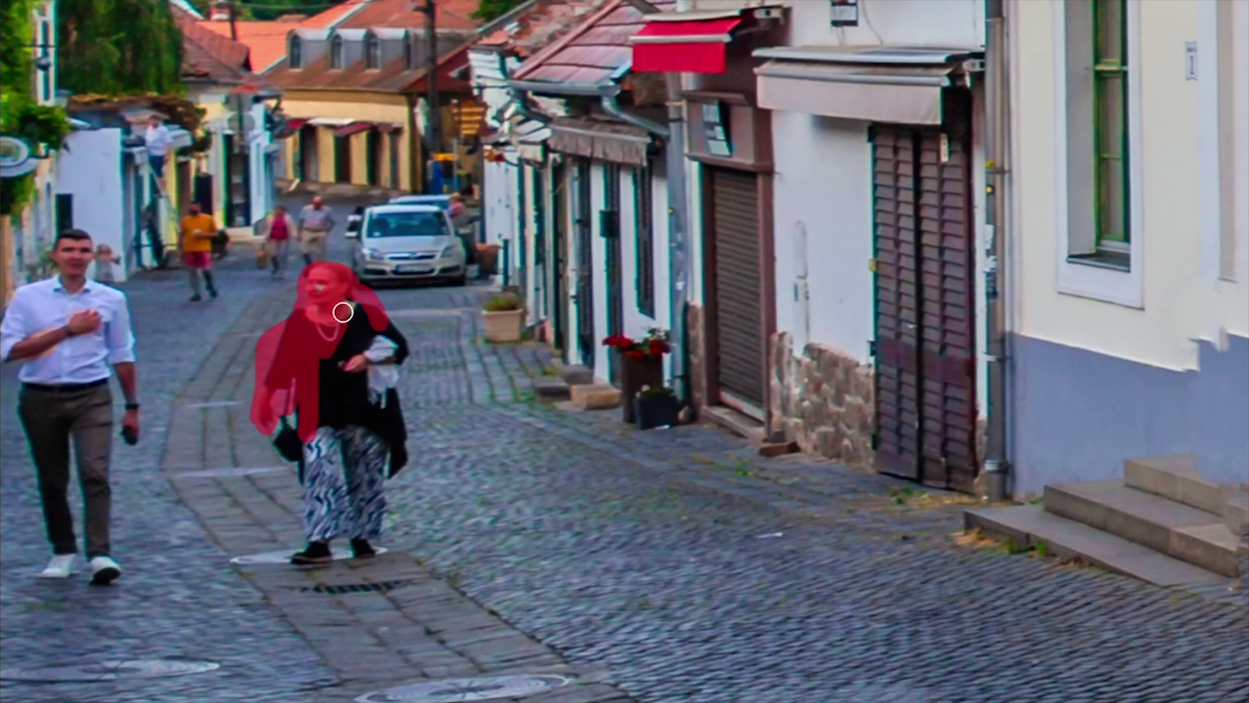
drag(341, 307, 352, 554)
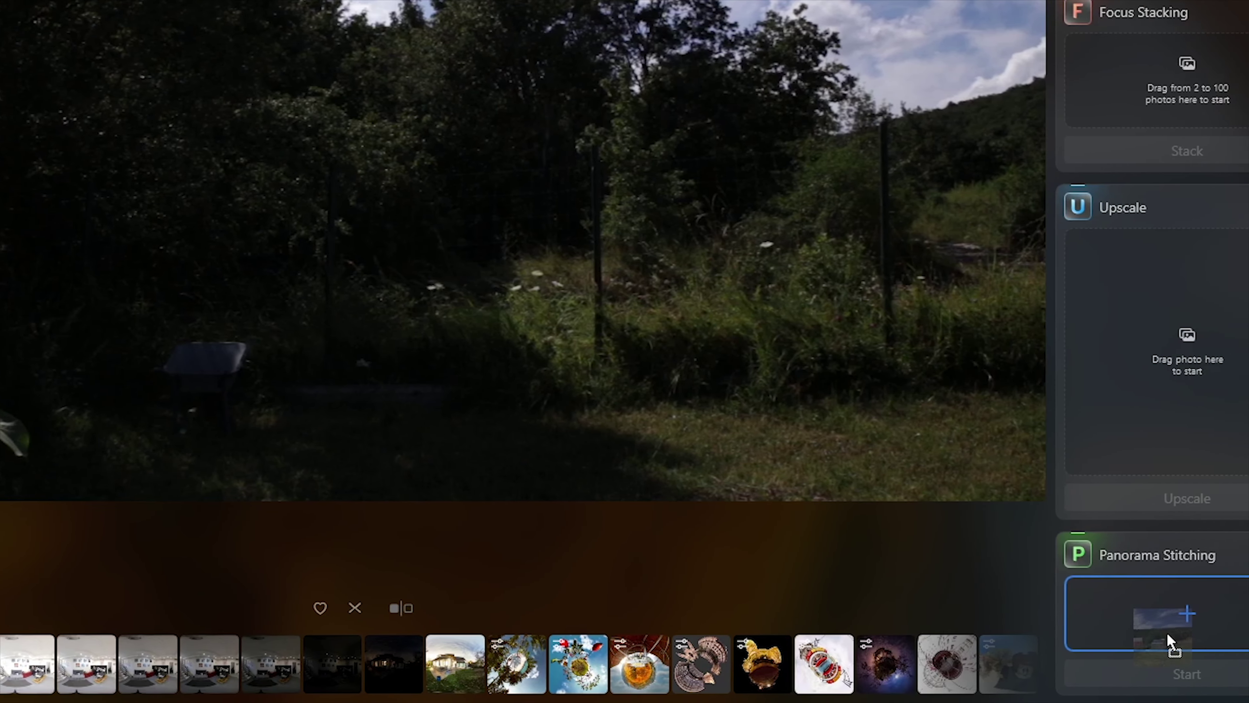
- Stitch a panorama from the later stretch of the countryside garden video
drag(1168, 647, 1123, 621)
scroll(1124, 621, down, 1)
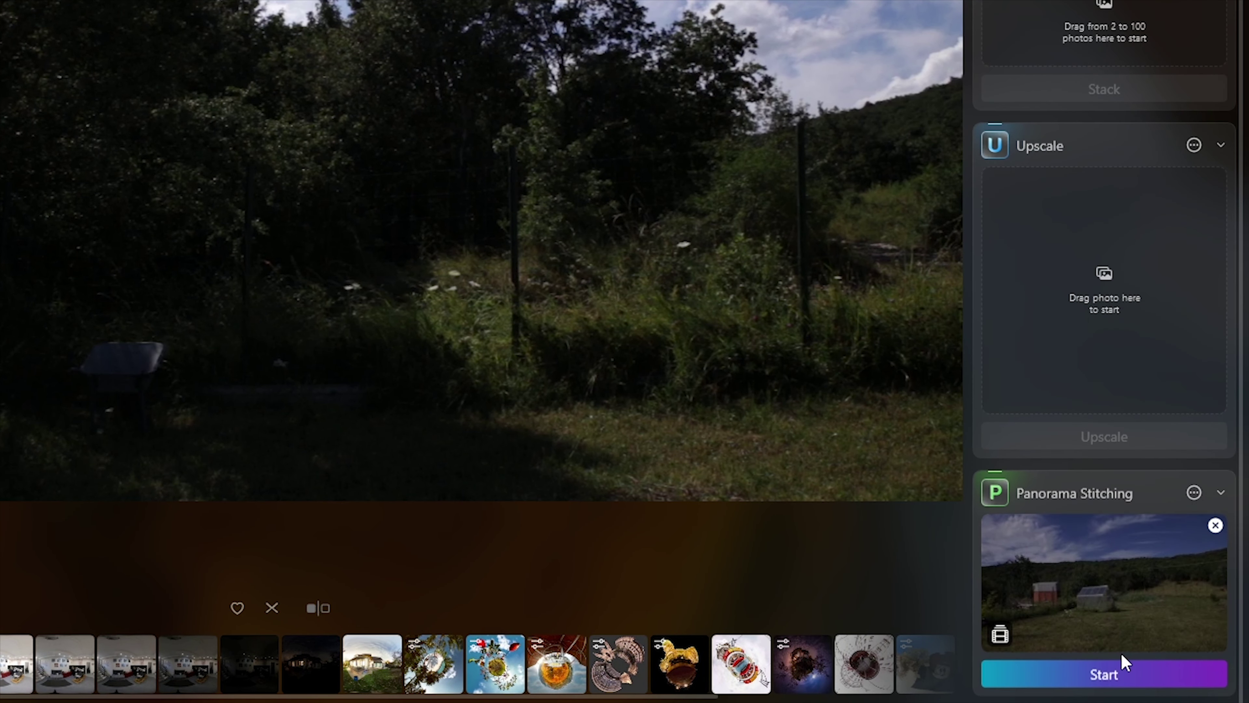
click(1104, 673)
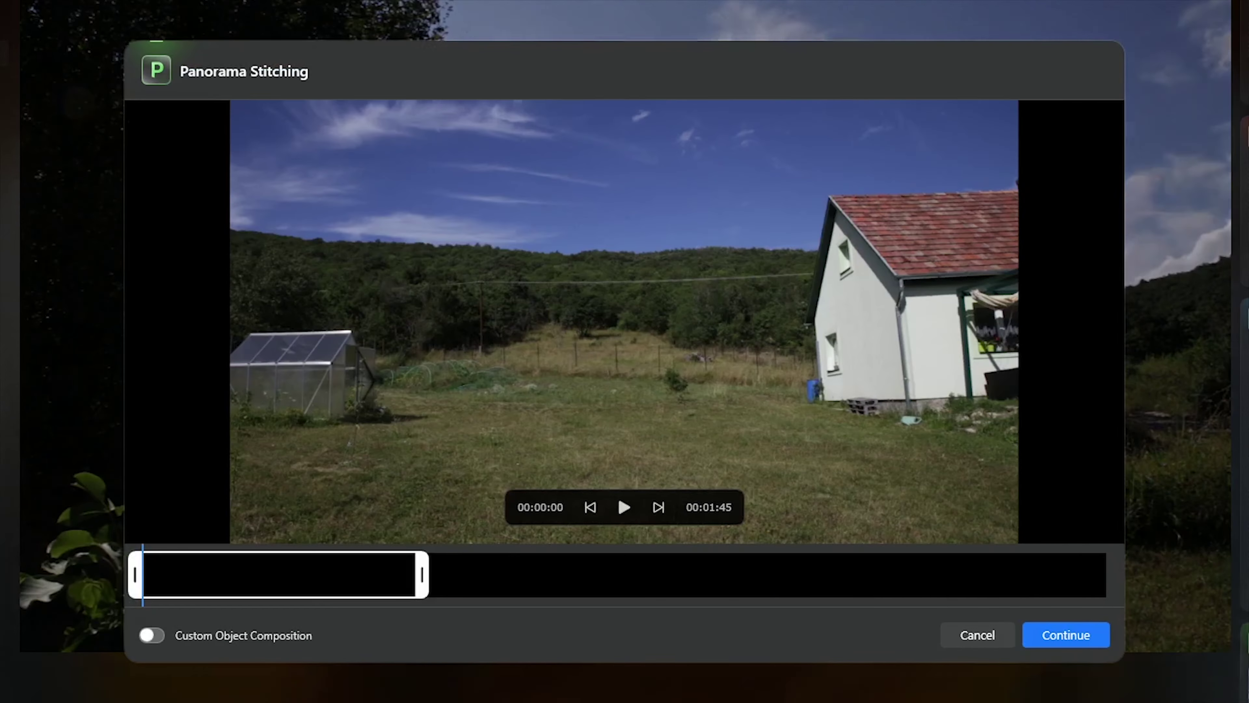
drag(422, 576, 1050, 593)
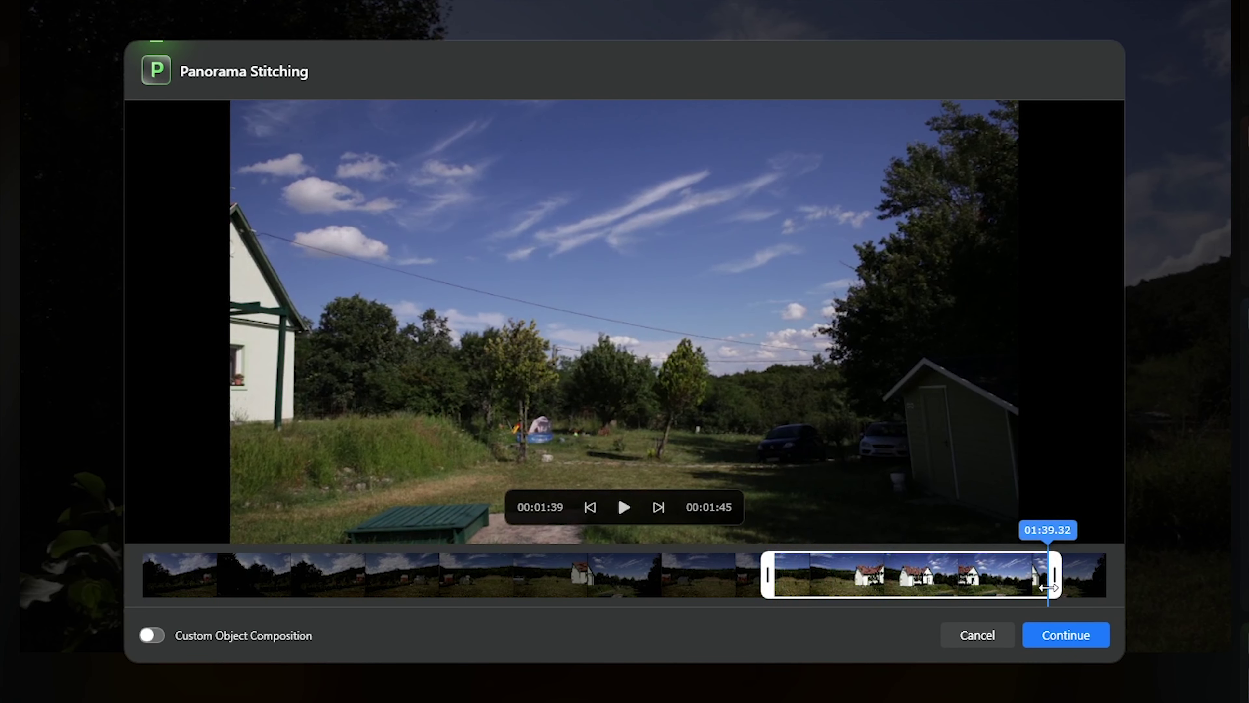
click(1044, 636)
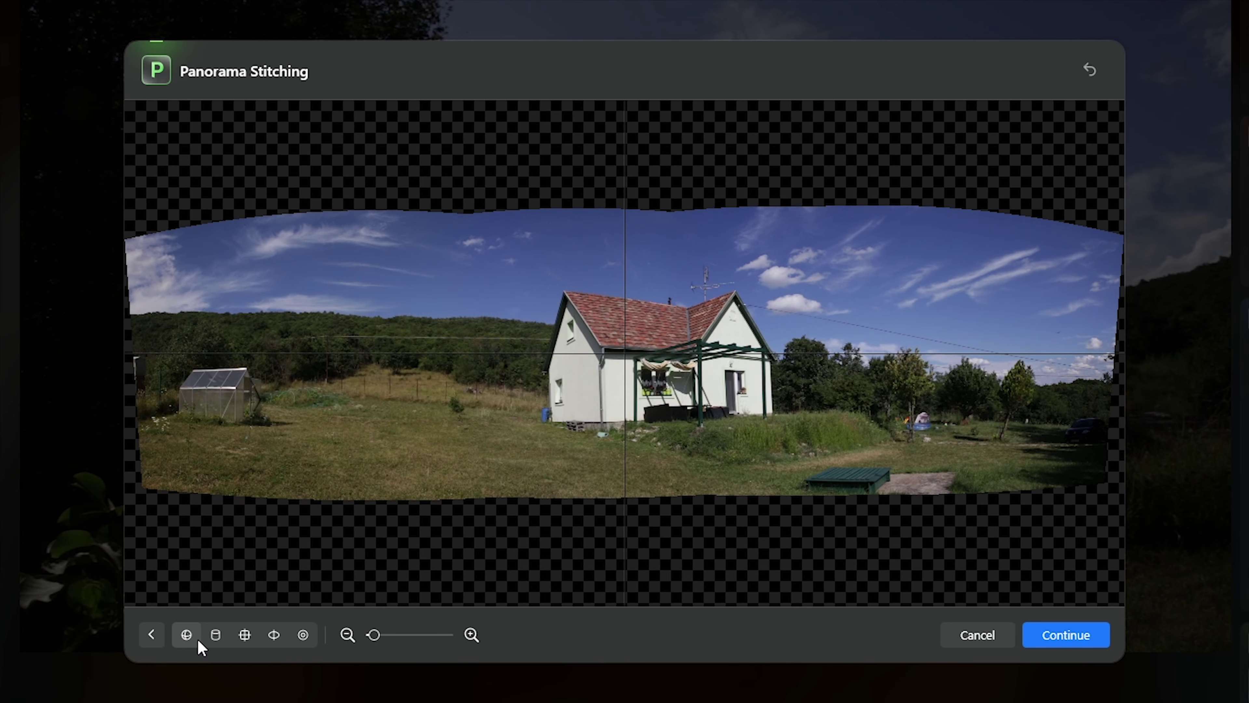
- Compare projections, settle on the flatter wide one, and proceed to cropping
click(245, 635)
click(274, 635)
click(303, 635)
click(216, 635)
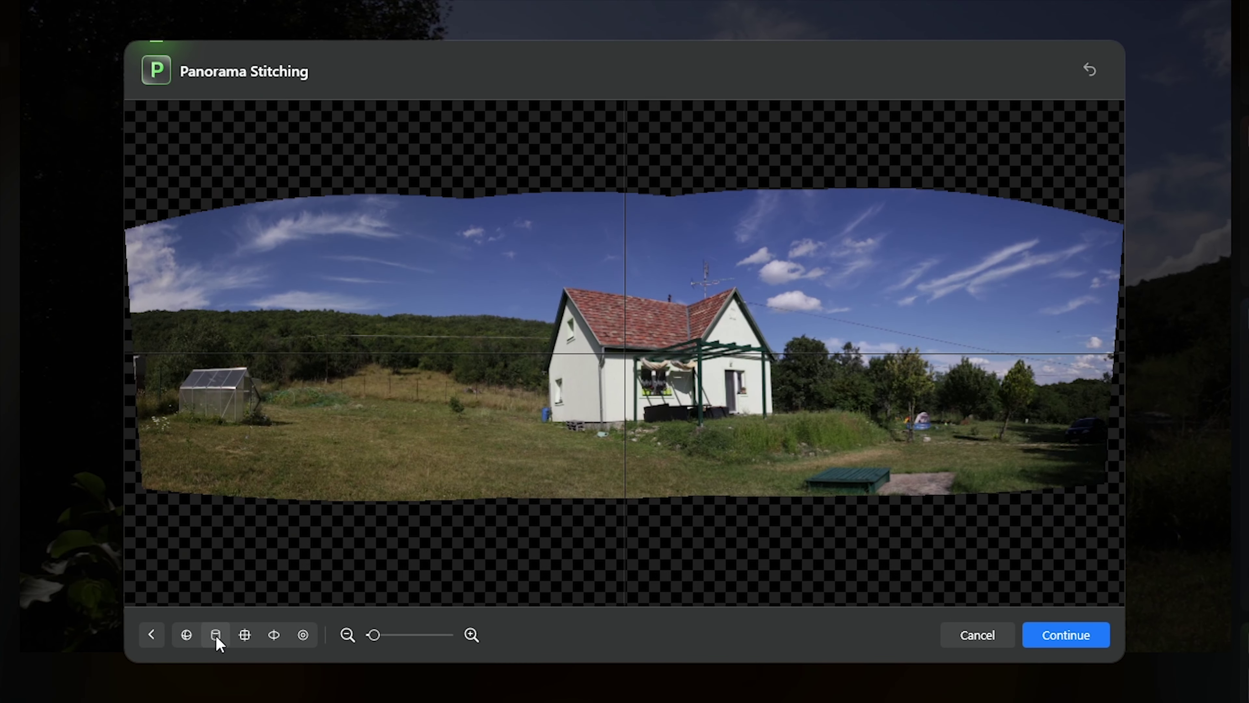
click(1066, 636)
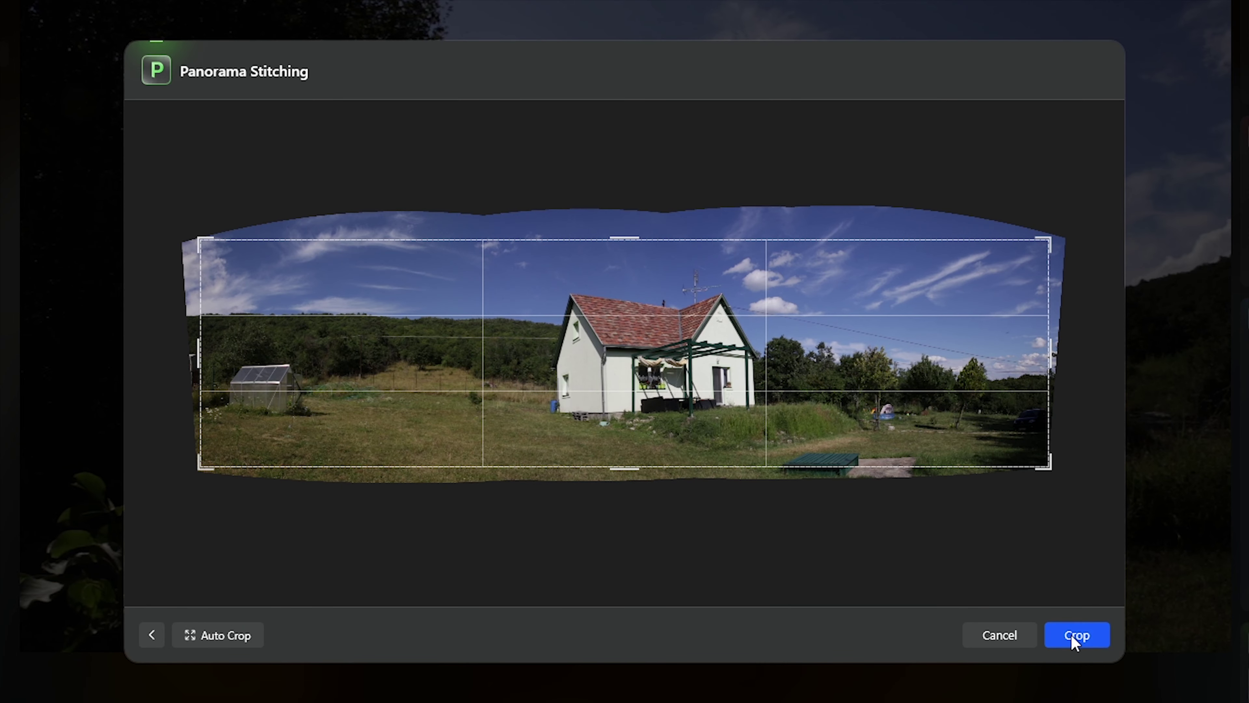